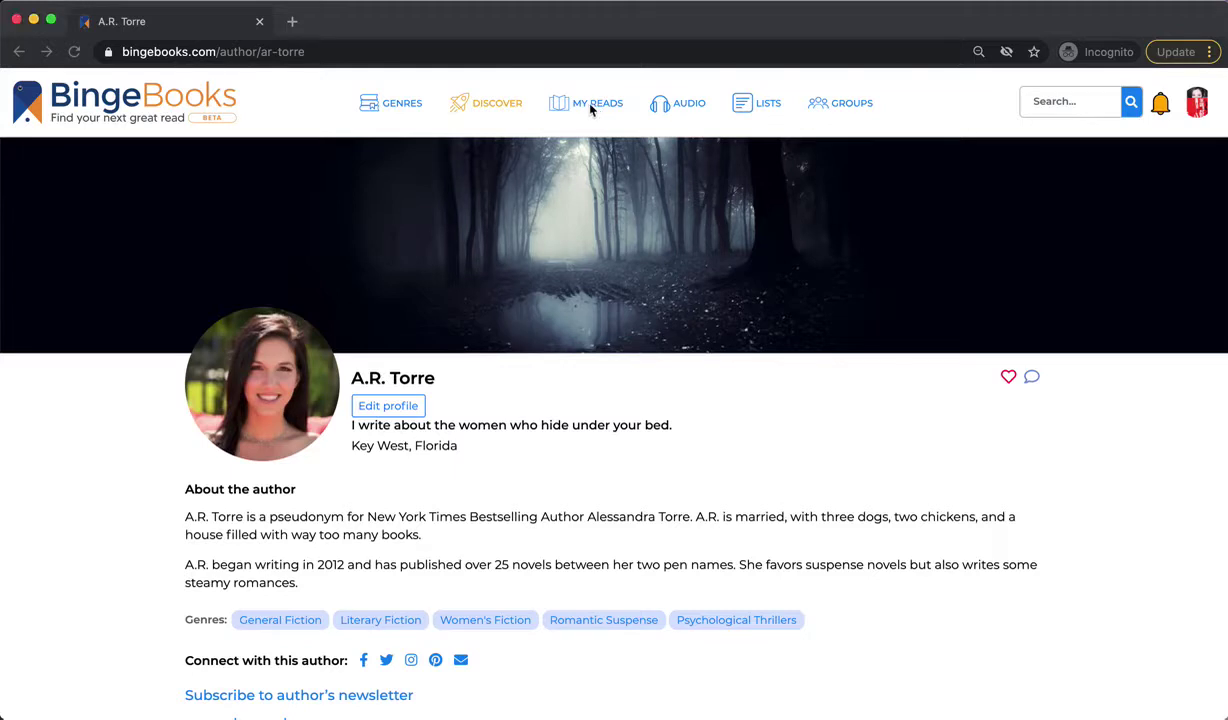
Open The Girl in 6E for editing from the author's own list of books.
{"action": "left_click", "coordinate": [593, 108]}
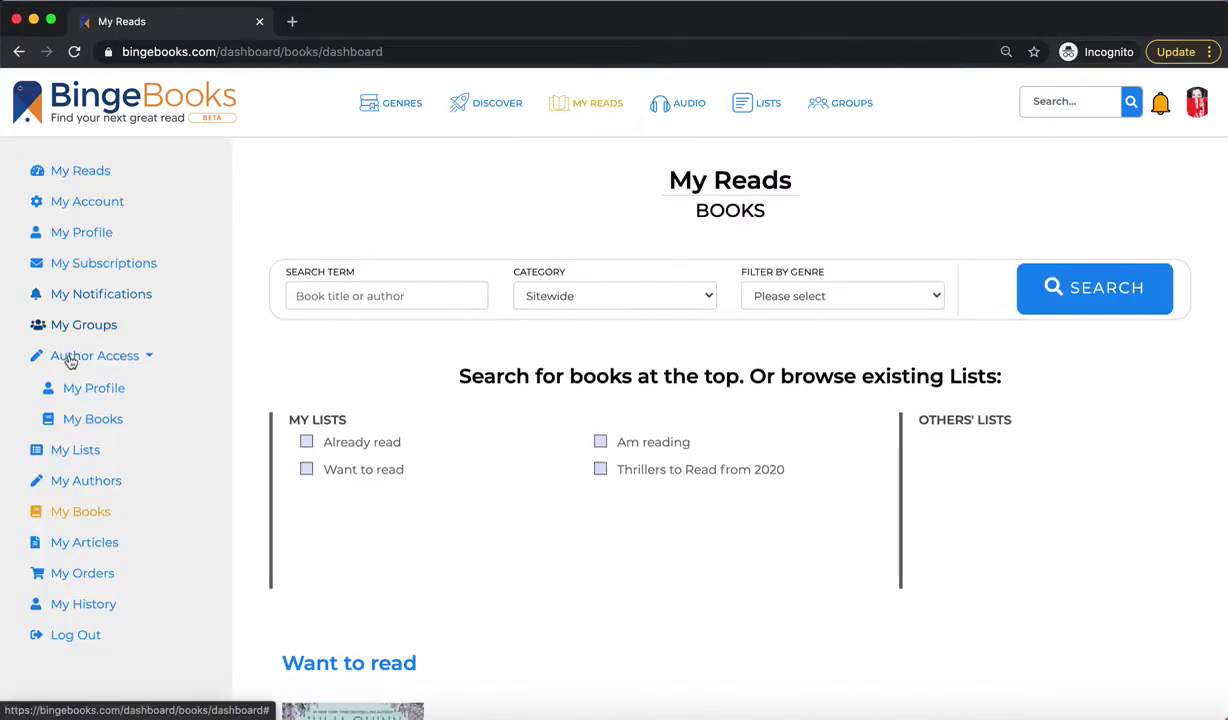
{"action": "left_click", "coordinate": [78, 420]}
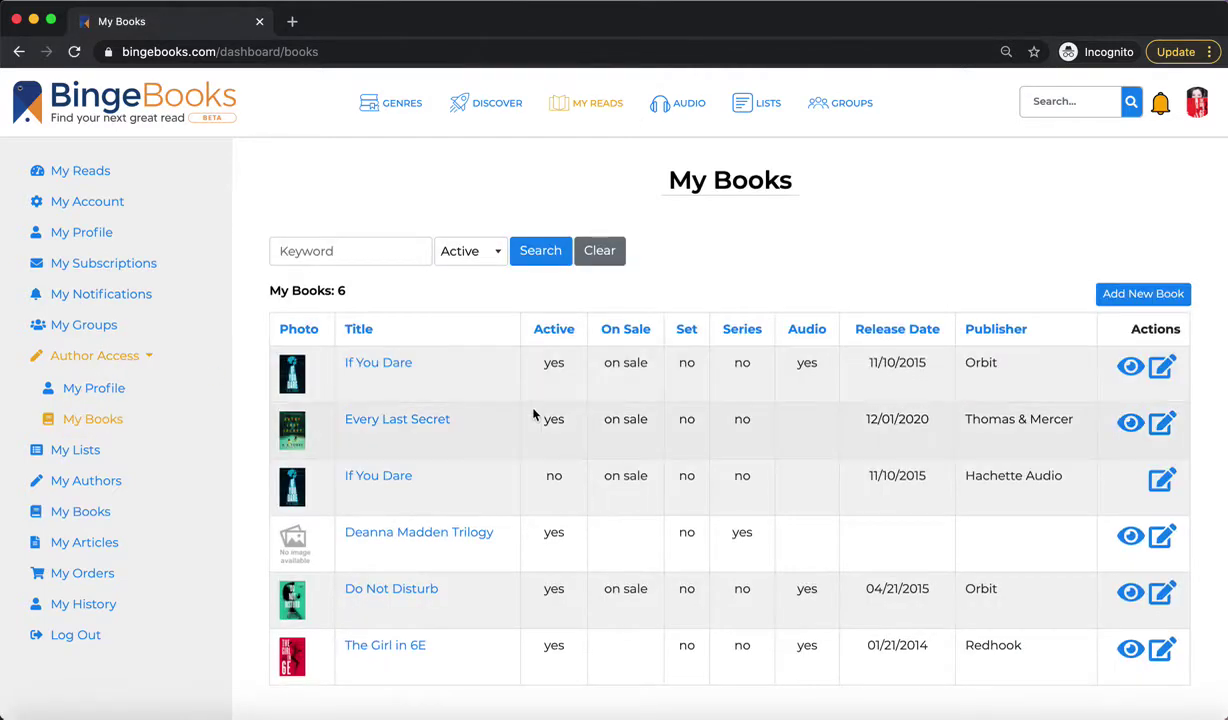
{"action": "scroll", "coordinate": [521, 543], "scroll_direction": "down", "scroll_amount": 1}
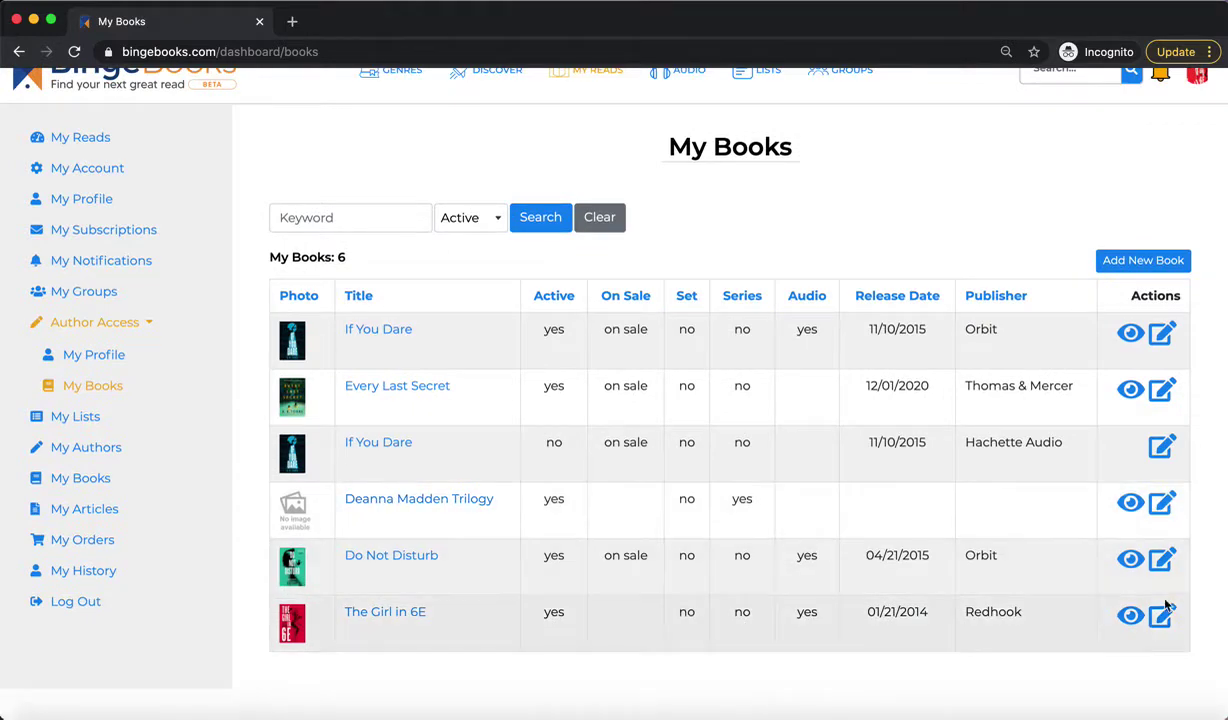
{"action": "left_click", "coordinate": [1162, 619]}
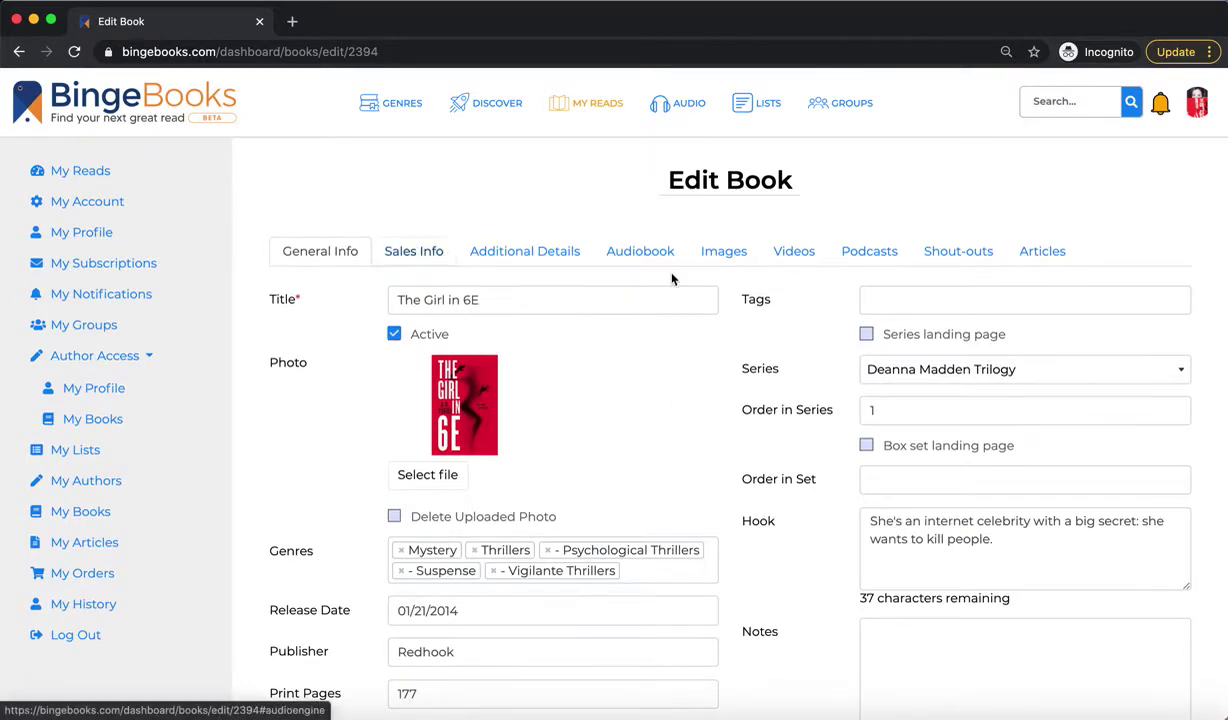
Review the book's general information, highlighting the Hook text without changing it.
{"action": "scroll", "coordinate": [770, 425], "scroll_direction": "down", "scroll_amount": 2}
{"action": "scroll", "coordinate": [773, 418], "scroll_direction": "down", "scroll_amount": 1}
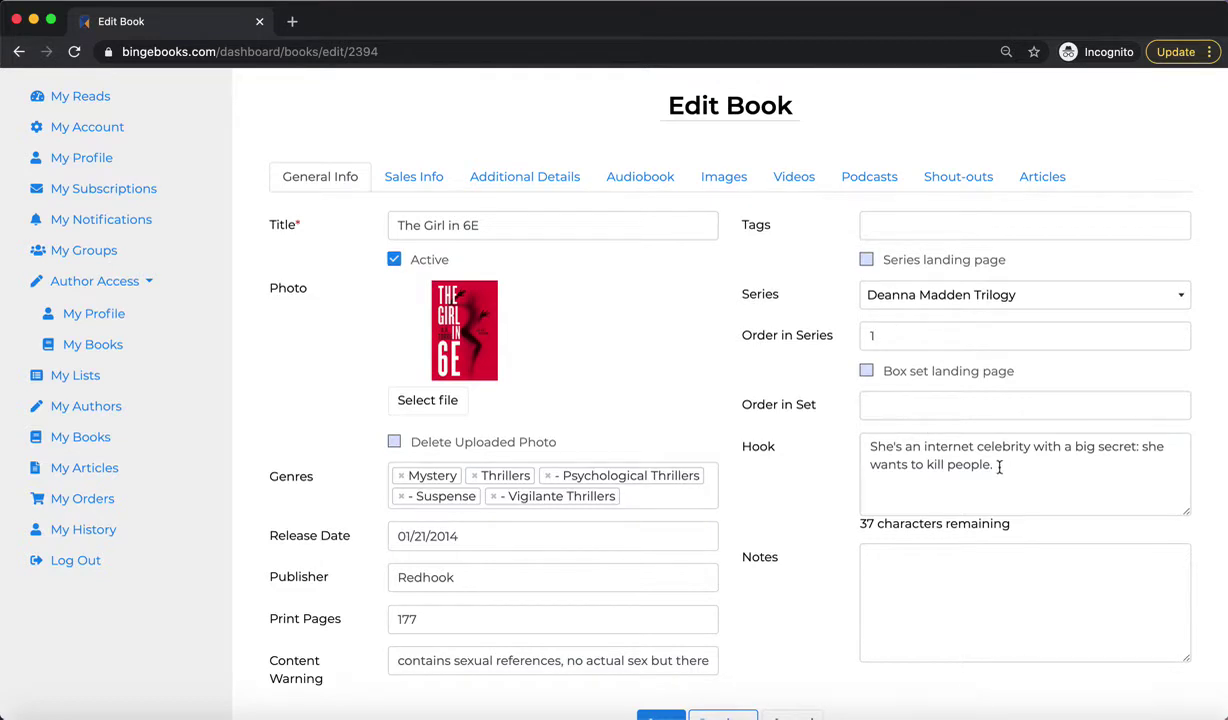
{"action": "left_click_drag", "start_coordinate": [999, 465], "coordinate": [867, 446]}
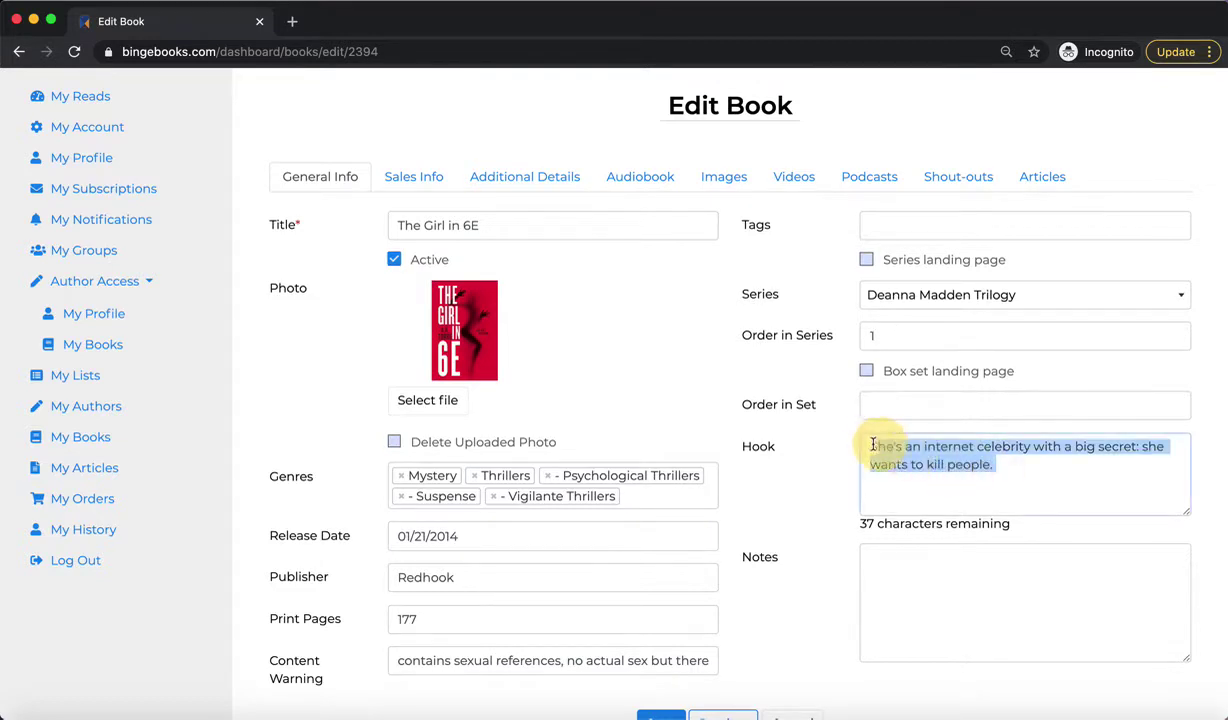
{"action": "left_click", "coordinate": [1010, 465]}
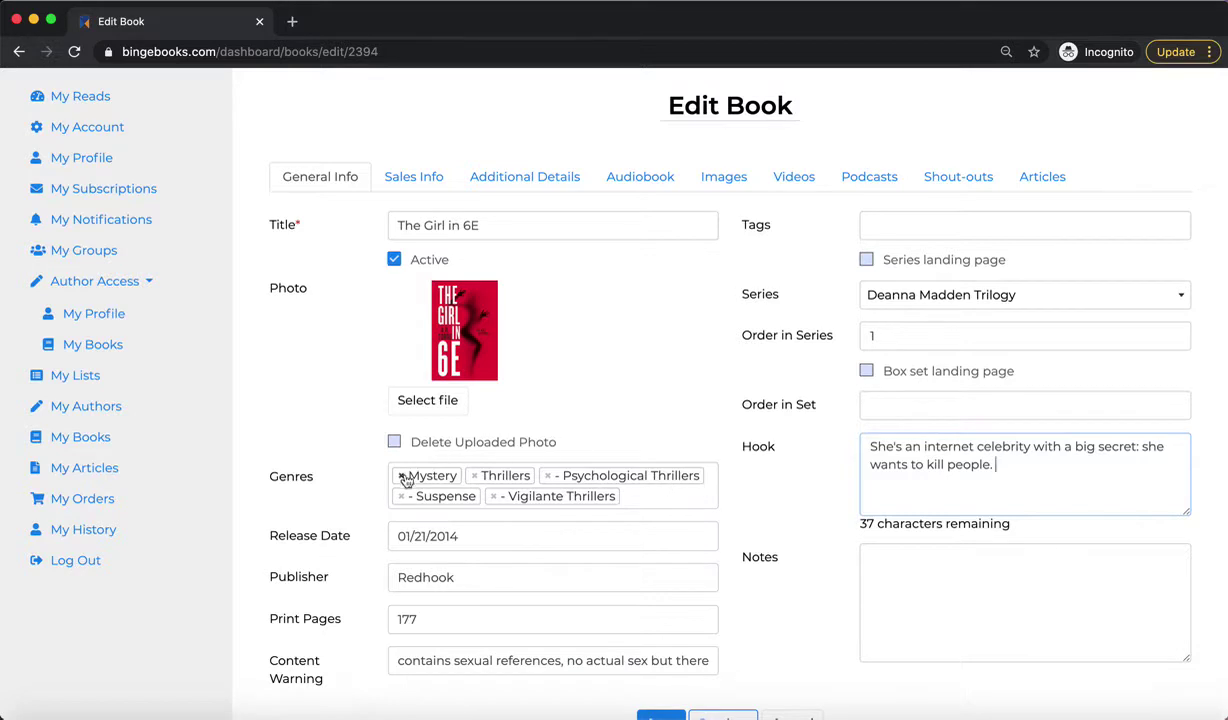
Remove Mystery from the book's genres by finding it with "my", and save the general information.
{"action": "left_click", "coordinate": [652, 500]}
{"action": "type", "text": "my"}
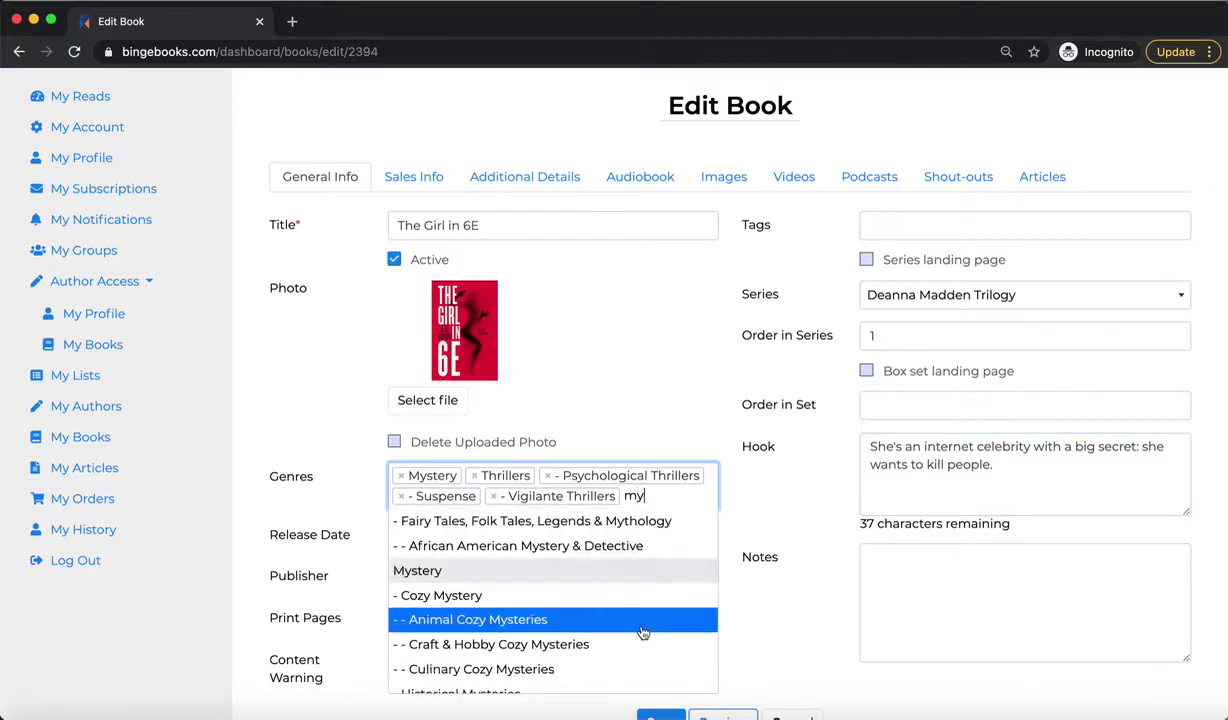
{"action": "scroll", "coordinate": [639, 630], "scroll_direction": "down", "scroll_amount": 3}
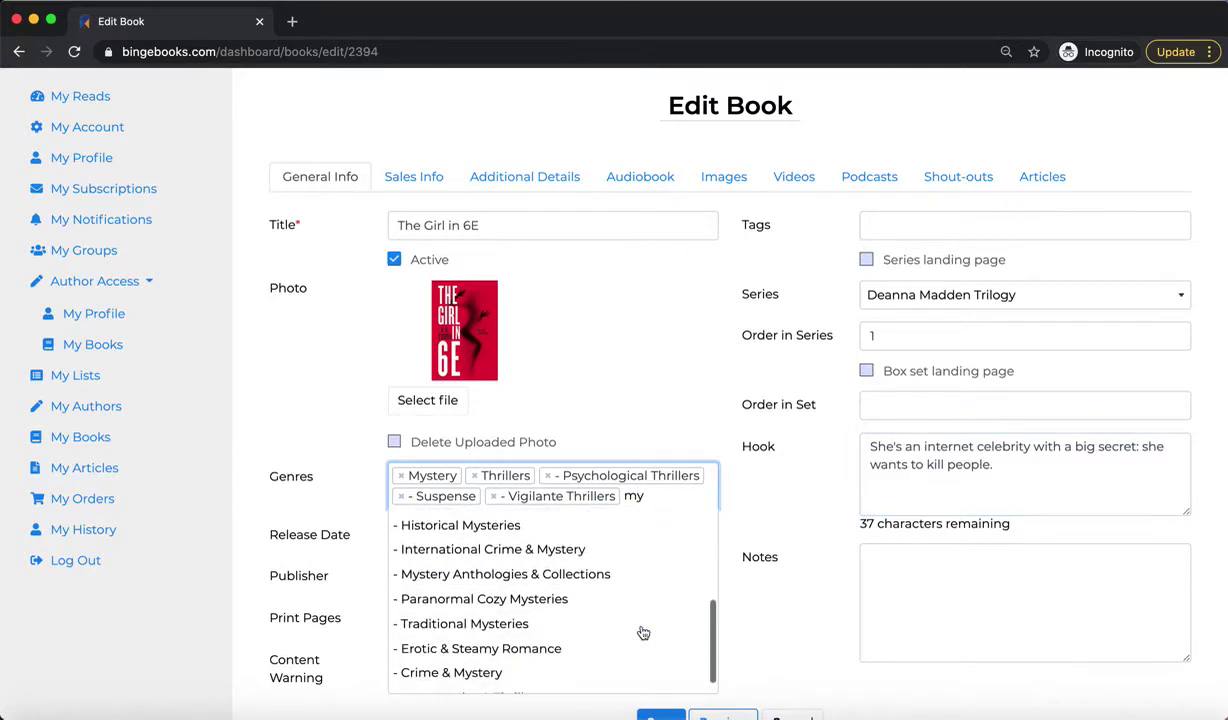
{"action": "scroll", "coordinate": [639, 630], "scroll_direction": "up", "scroll_amount": 3}
{"action": "left_click", "coordinate": [638, 565]}
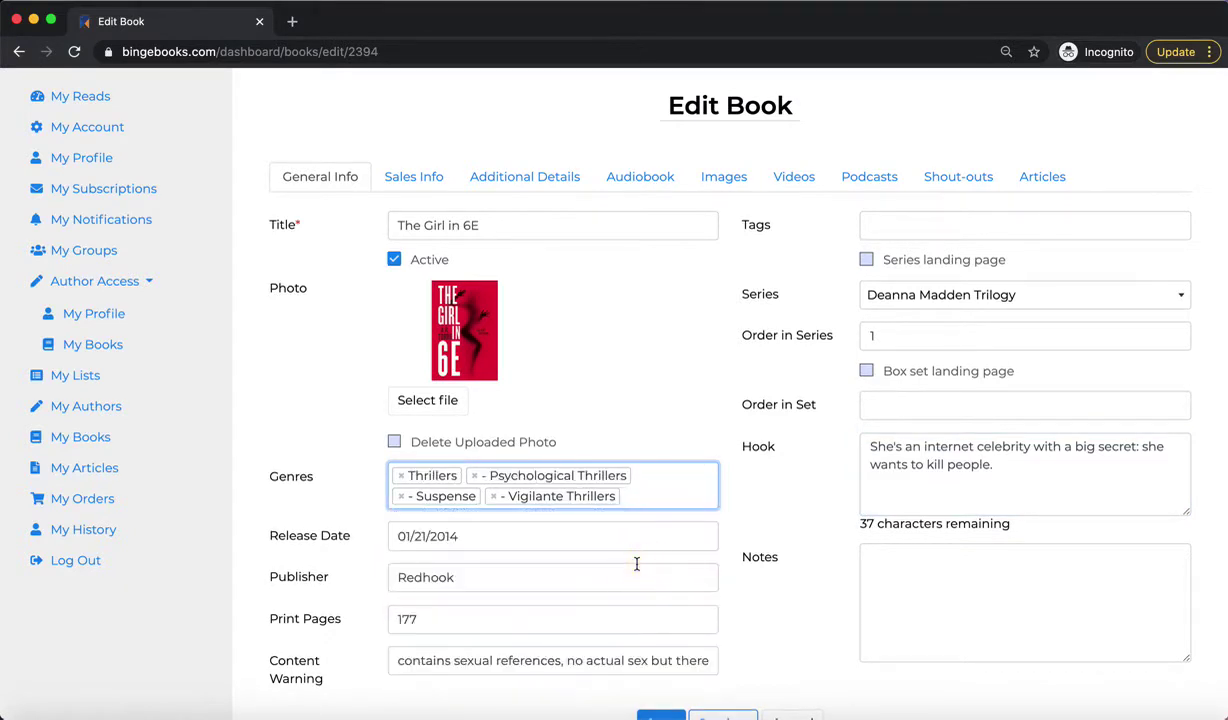
{"action": "scroll", "coordinate": [738, 571], "scroll_direction": "down", "scroll_amount": 3}
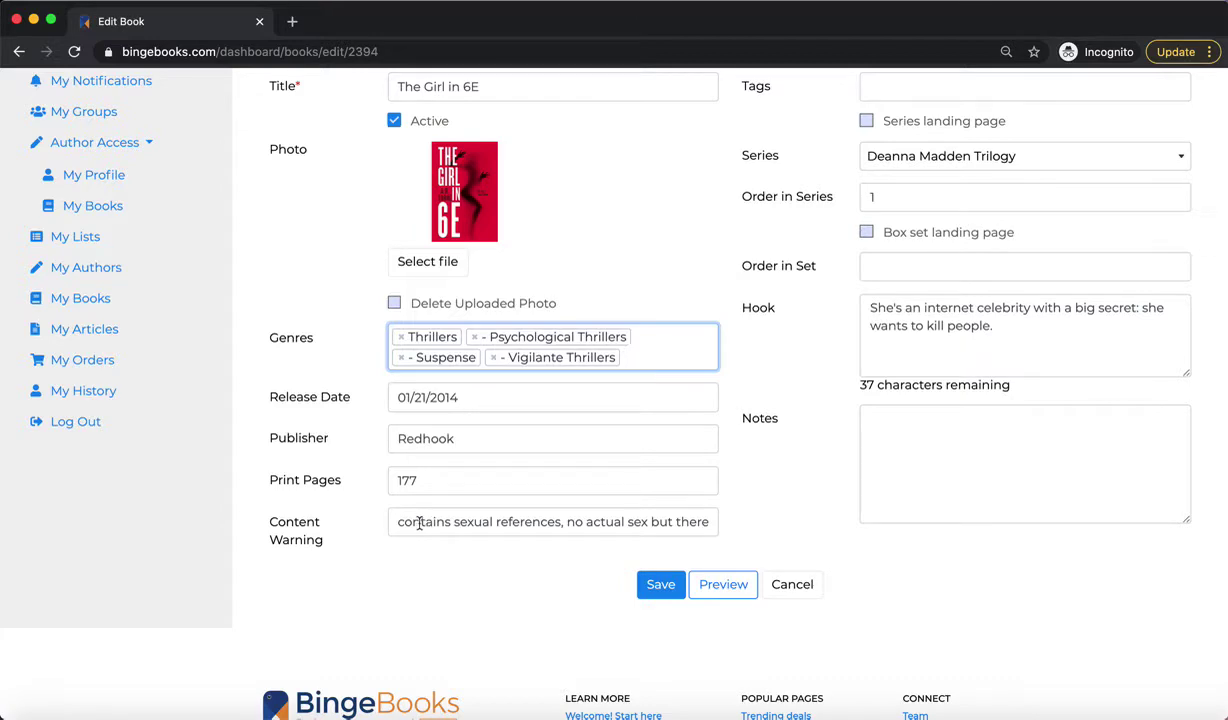
{"action": "scroll", "coordinate": [725, 497], "scroll_direction": "up", "scroll_amount": 2}
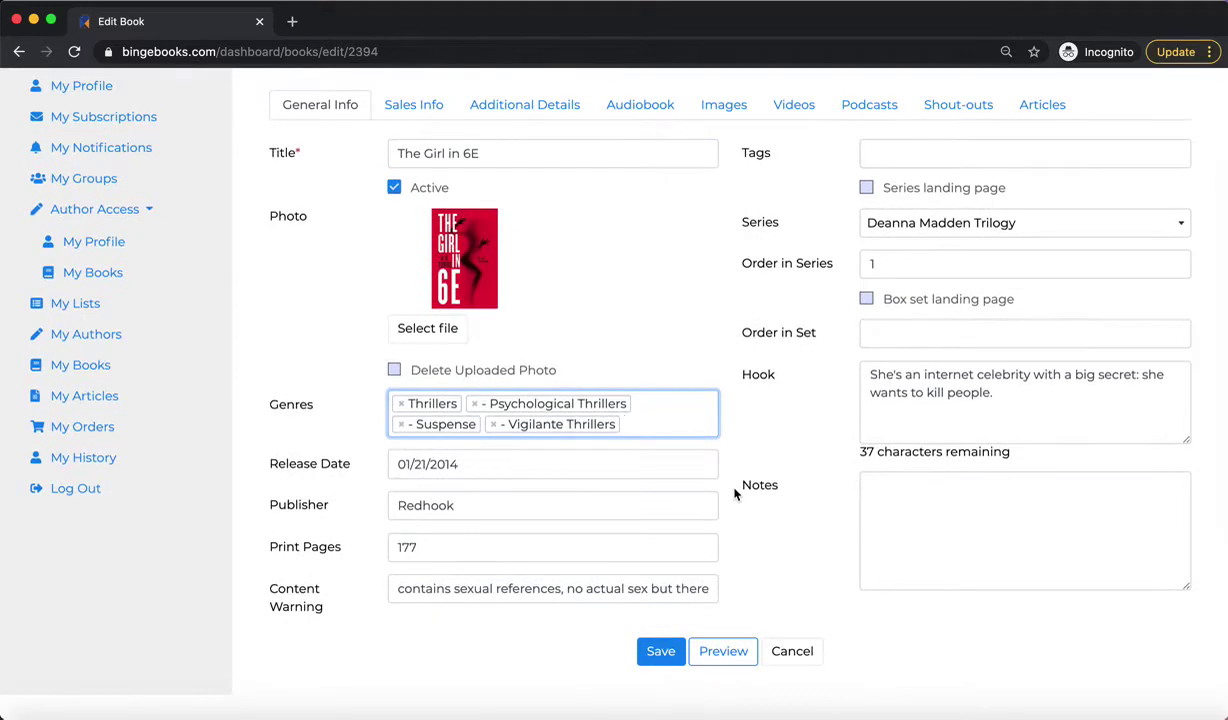
{"action": "left_click", "coordinate": [661, 652]}
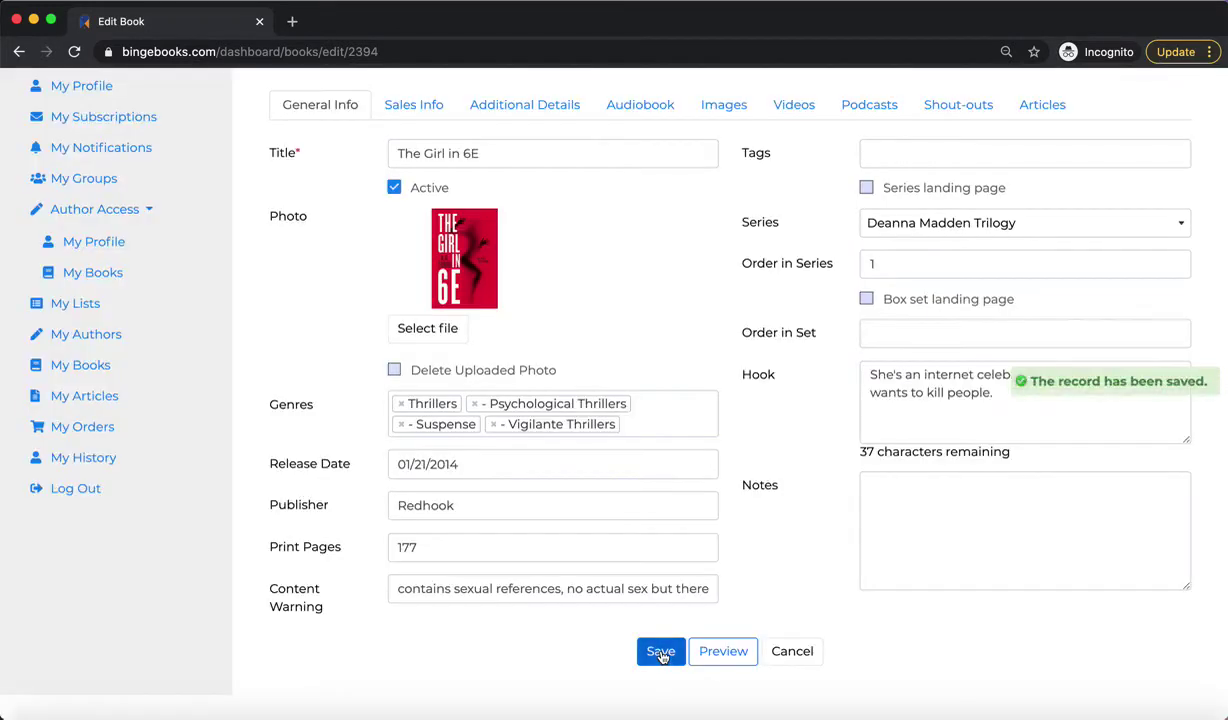
Switch the On Sale option on and back off in the book's sales info, and save the record.
{"action": "left_click", "coordinate": [418, 113]}
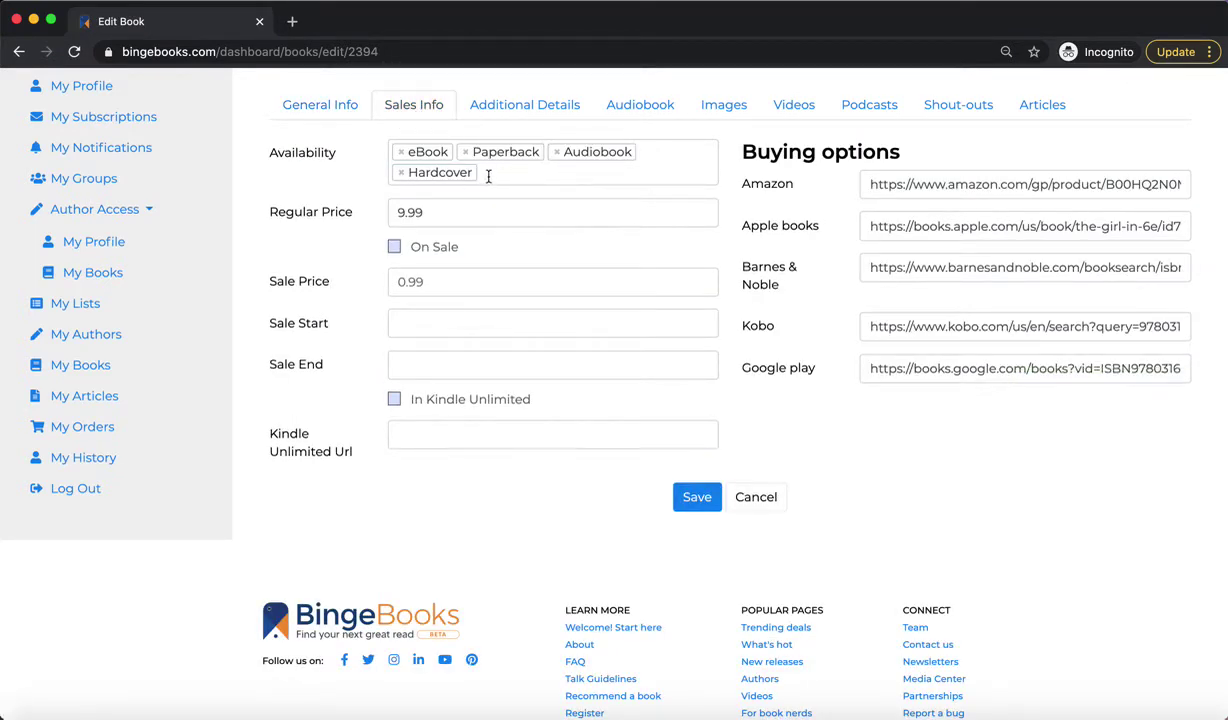
{"action": "left_click", "coordinate": [394, 248]}
{"action": "left_click", "coordinate": [394, 248]}
{"action": "left_click", "coordinate": [693, 500]}
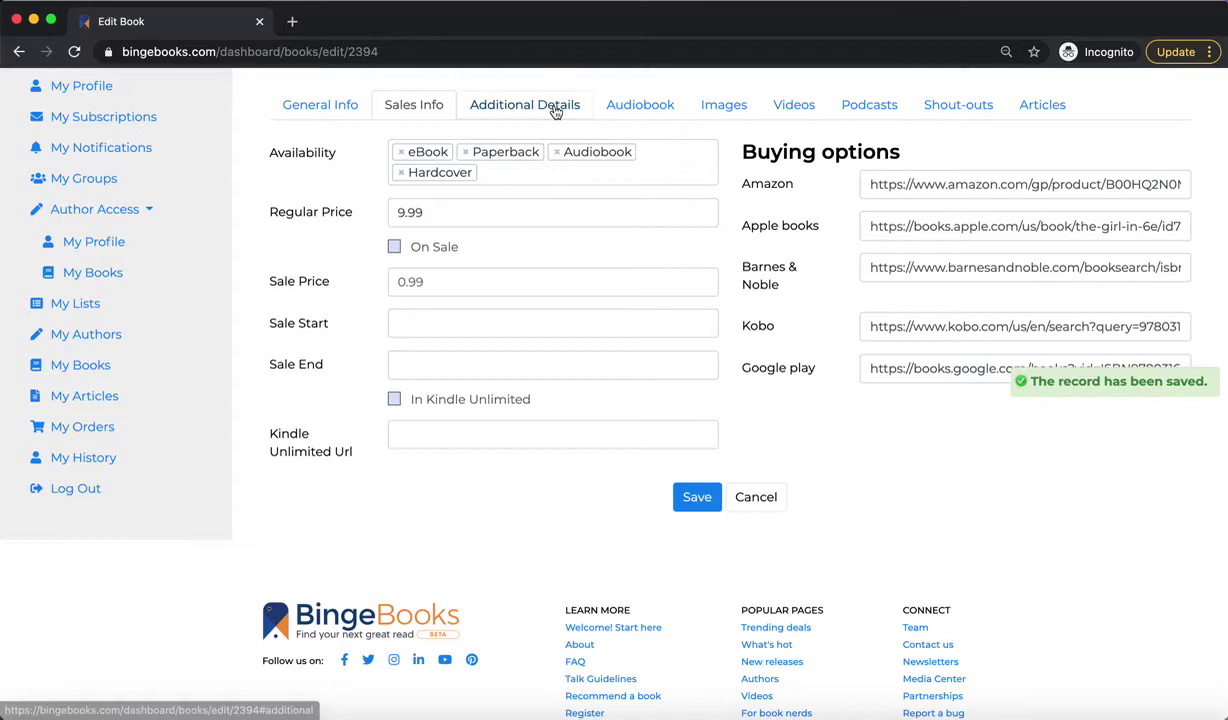
Check the Amazon ASIN and ISBN in the additional details, and save the sales info with its buying options again.
{"action": "left_click", "coordinate": [548, 108]}
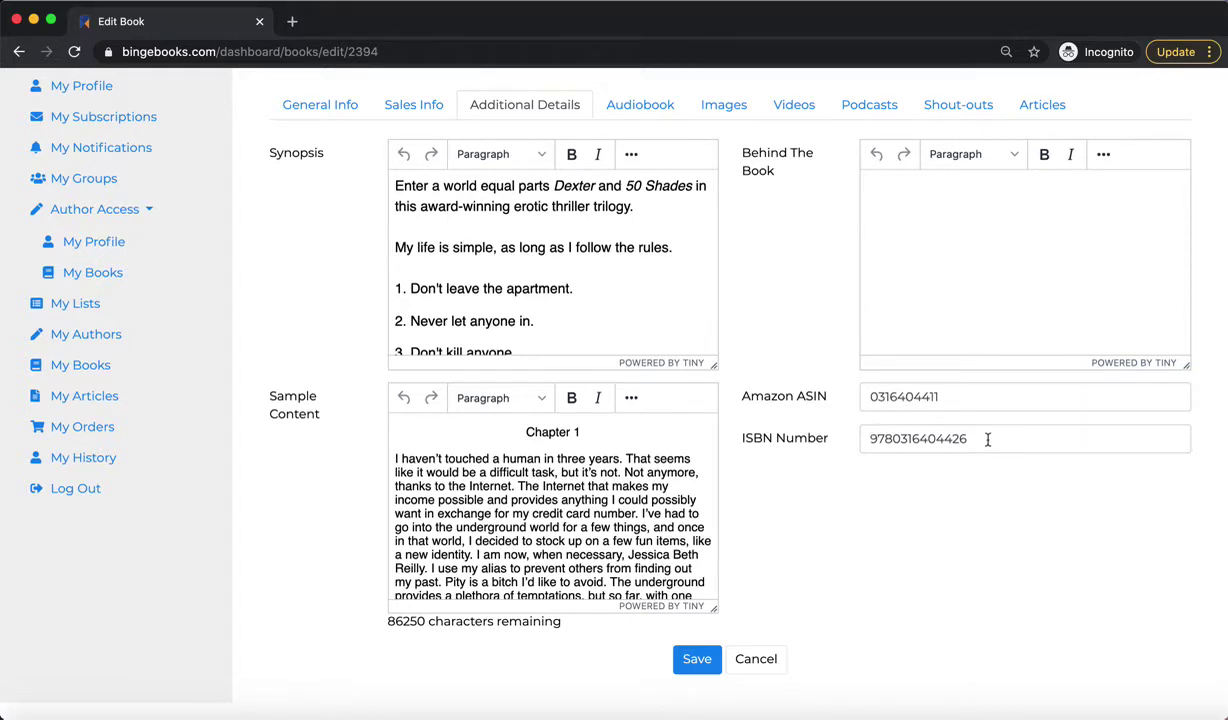
{"action": "left_click", "coordinate": [414, 104]}
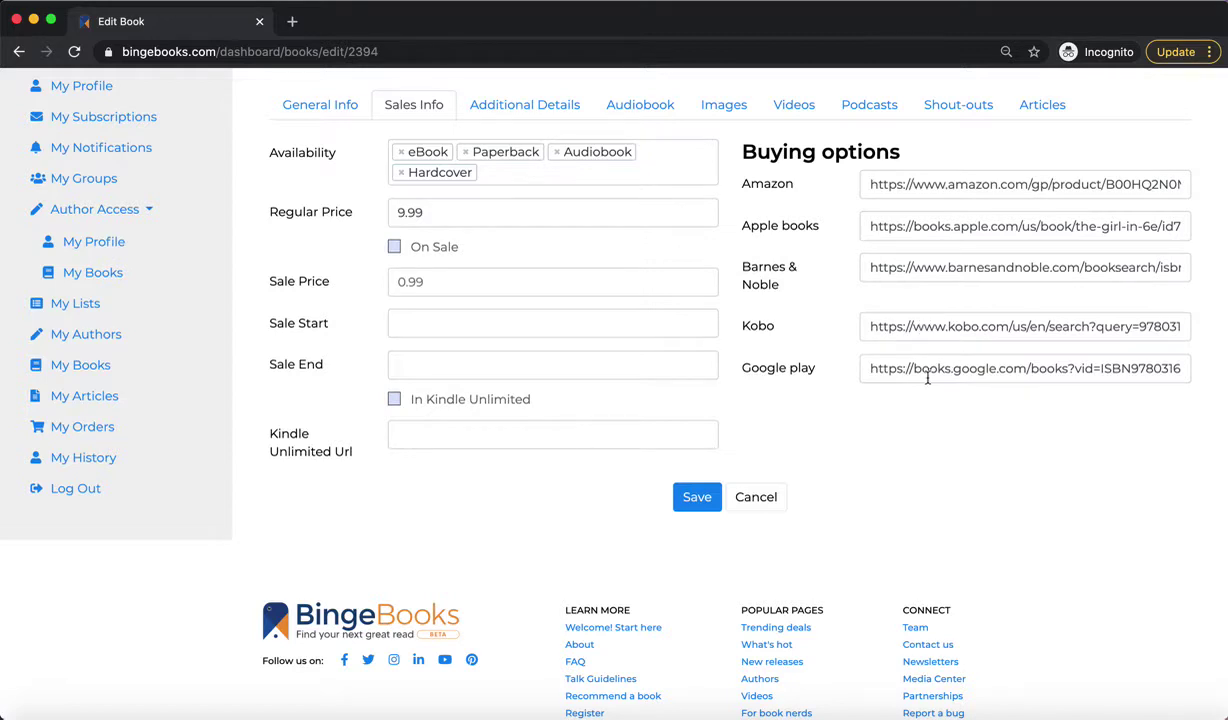
{"action": "left_click", "coordinate": [692, 503]}
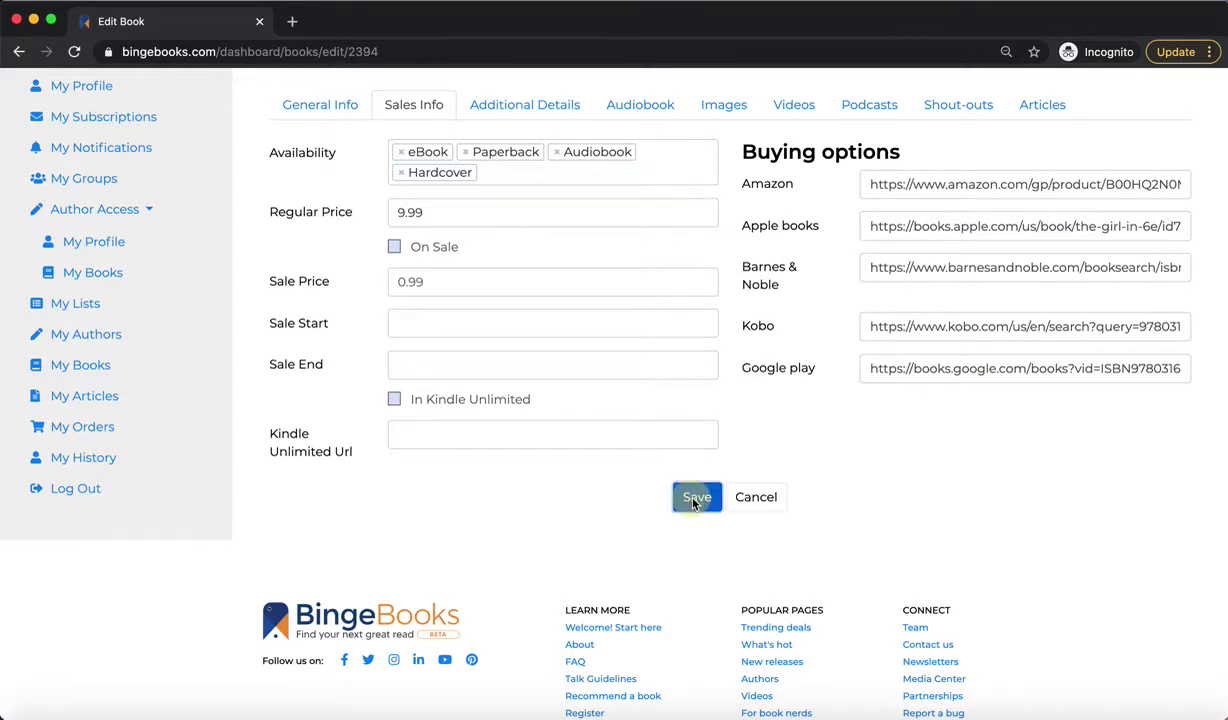
Review the synopsis and sample content in the additional details and save that section.
{"action": "left_click", "coordinate": [563, 106]}
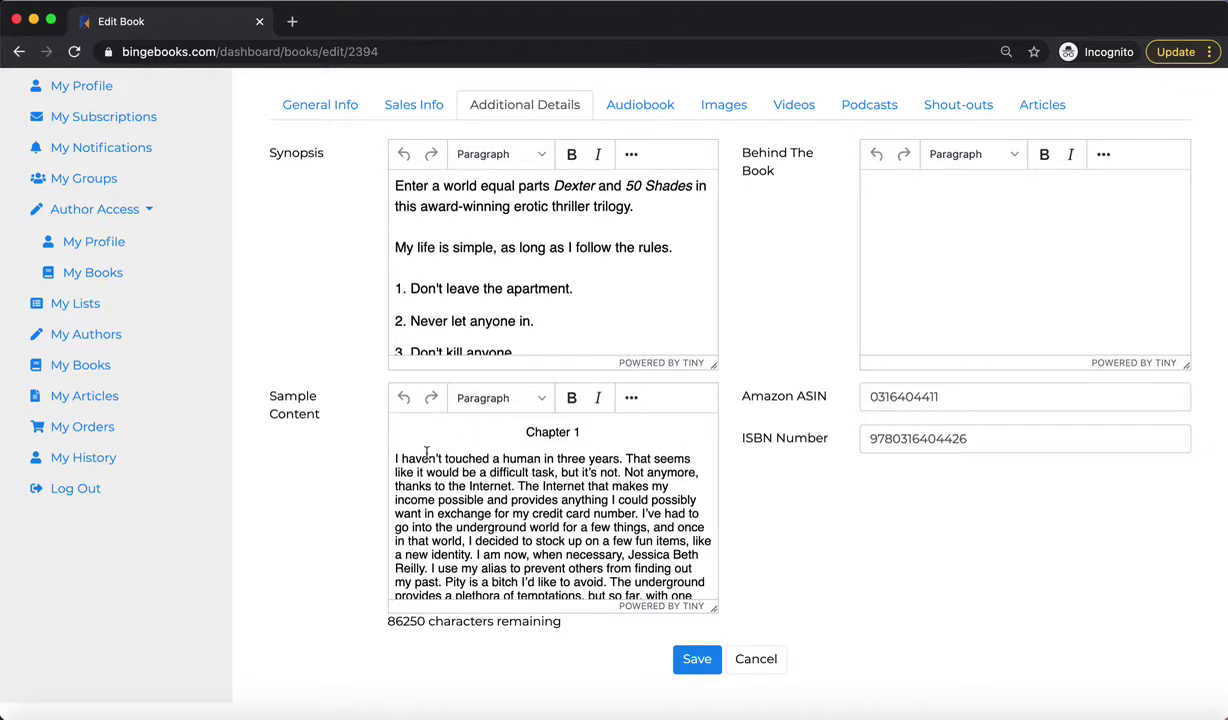
{"action": "left_click", "coordinate": [546, 462]}
{"action": "left_click", "coordinate": [700, 660]}
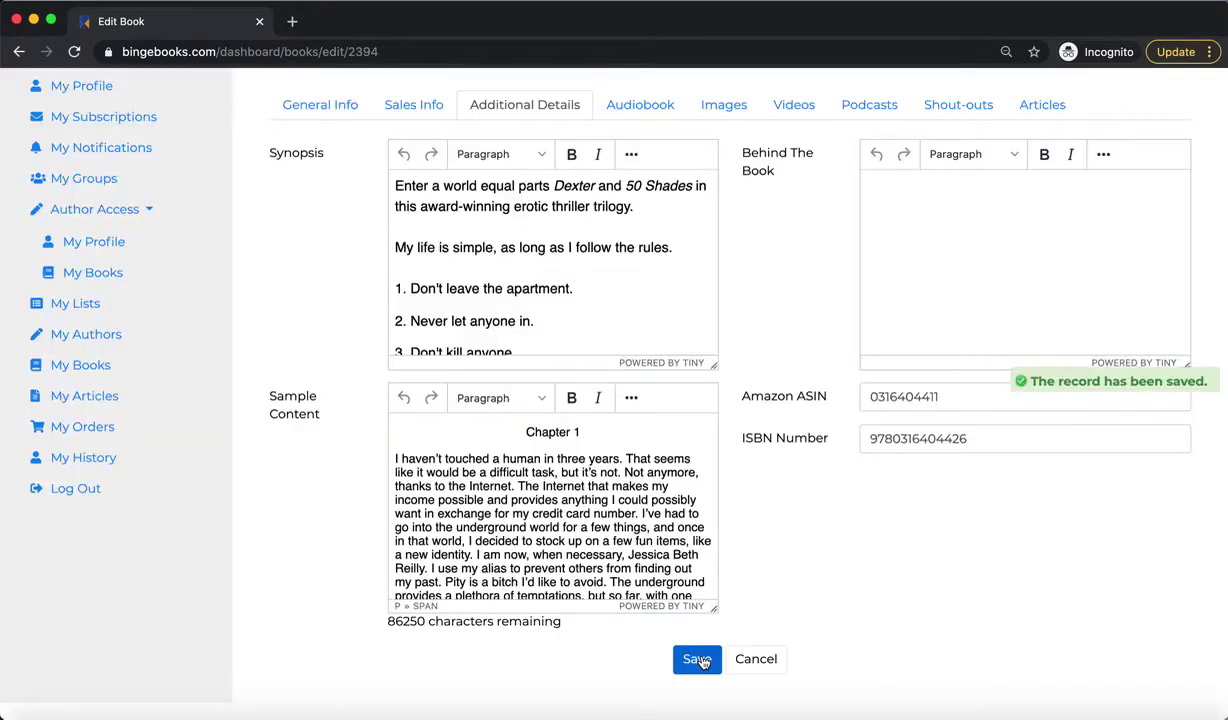
Compare the audiobook details with the availability formats in the sales info, and save the audiobook section.
{"action": "left_click", "coordinate": [645, 104]}
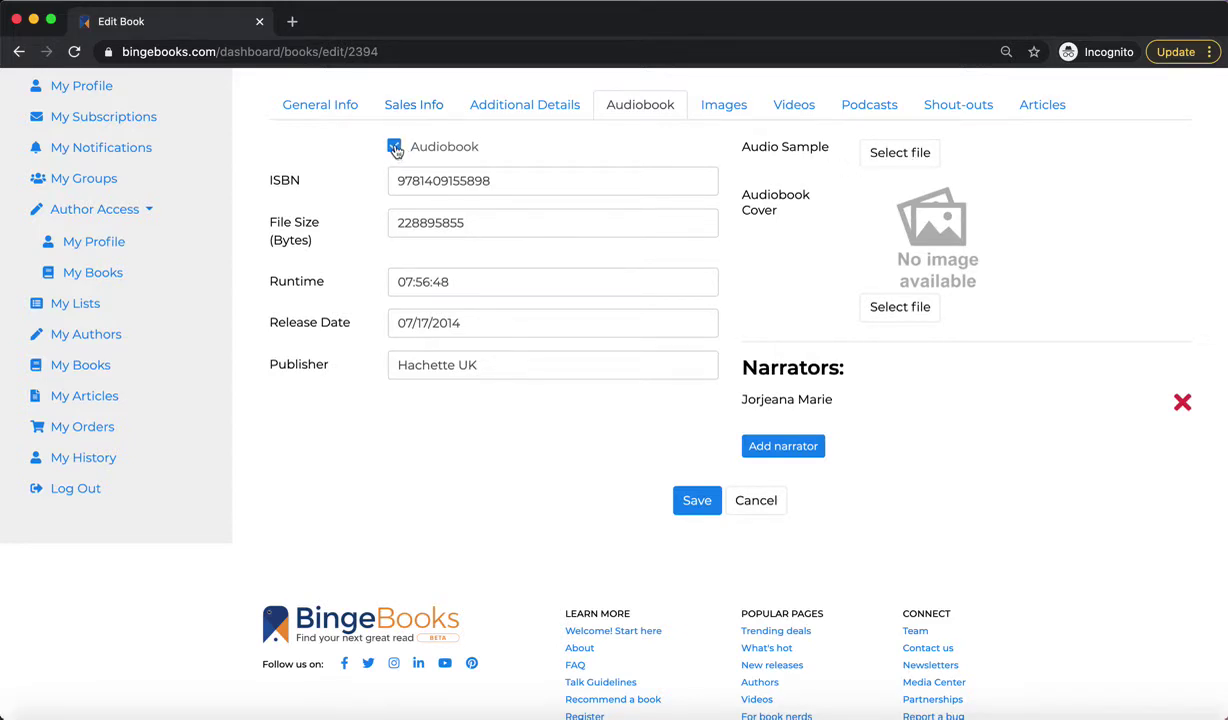
{"action": "left_click", "coordinate": [503, 108]}
{"action": "left_click", "coordinate": [441, 108]}
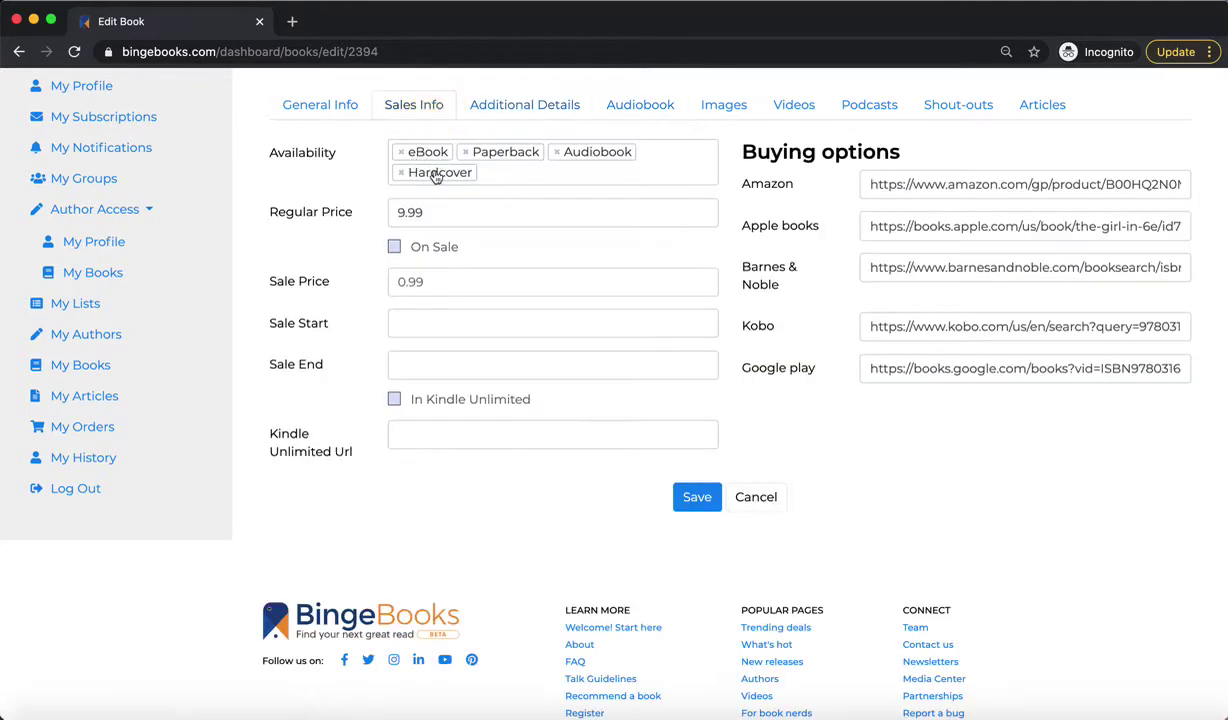
{"action": "left_click", "coordinate": [639, 104]}
{"action": "scroll", "coordinate": [760, 311], "scroll_direction": "up", "scroll_amount": 1}
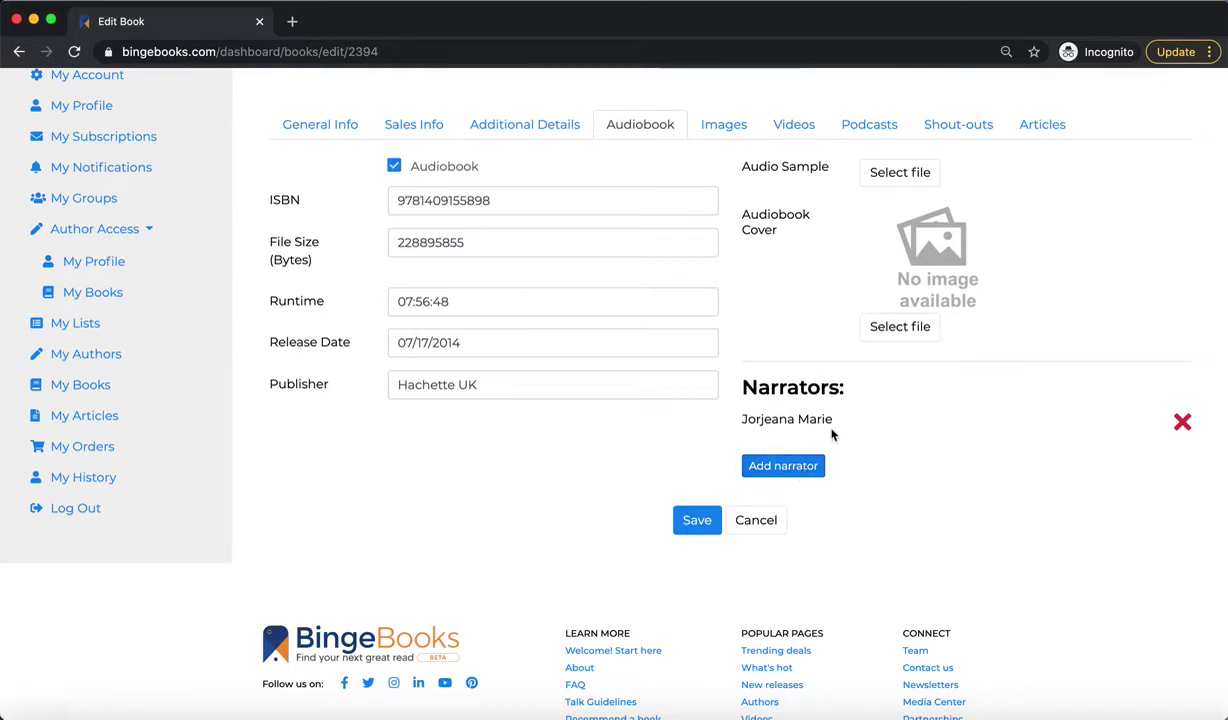
{"action": "left_click", "coordinate": [695, 524]}
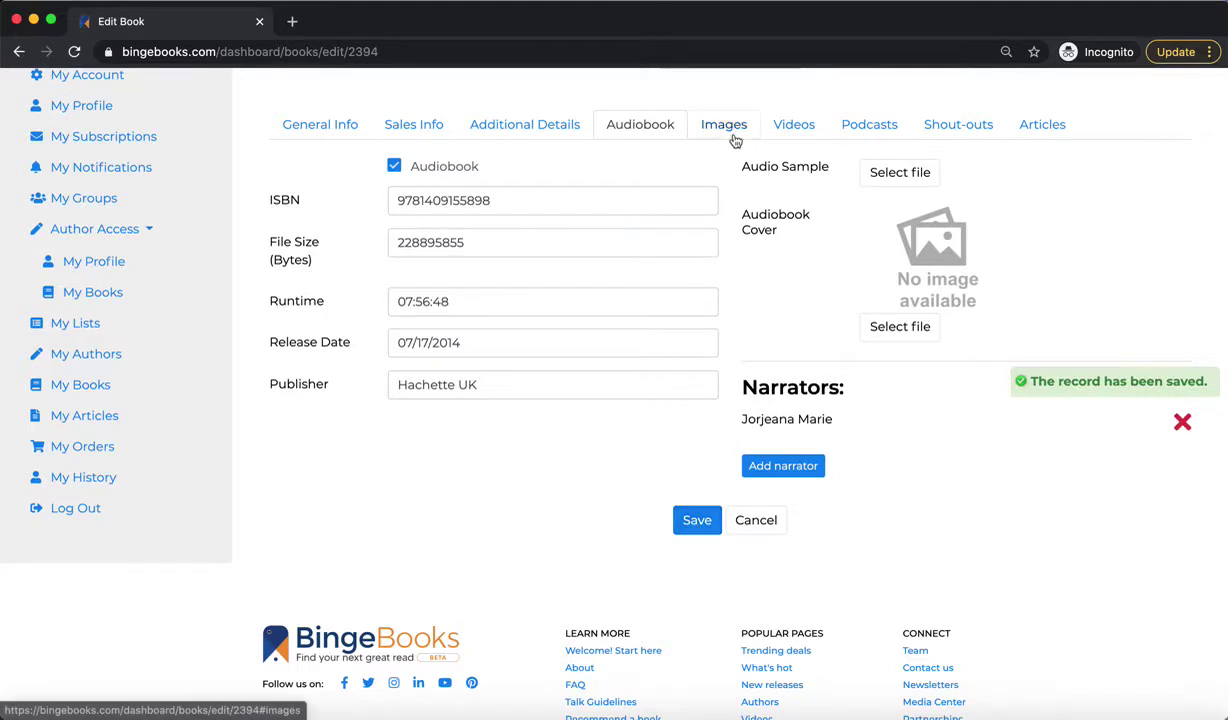
Review the book's images, videos, podcasts, shout-outs and articles, opening the form for adding a video and cancelling it.
{"action": "left_click", "coordinate": [732, 131]}
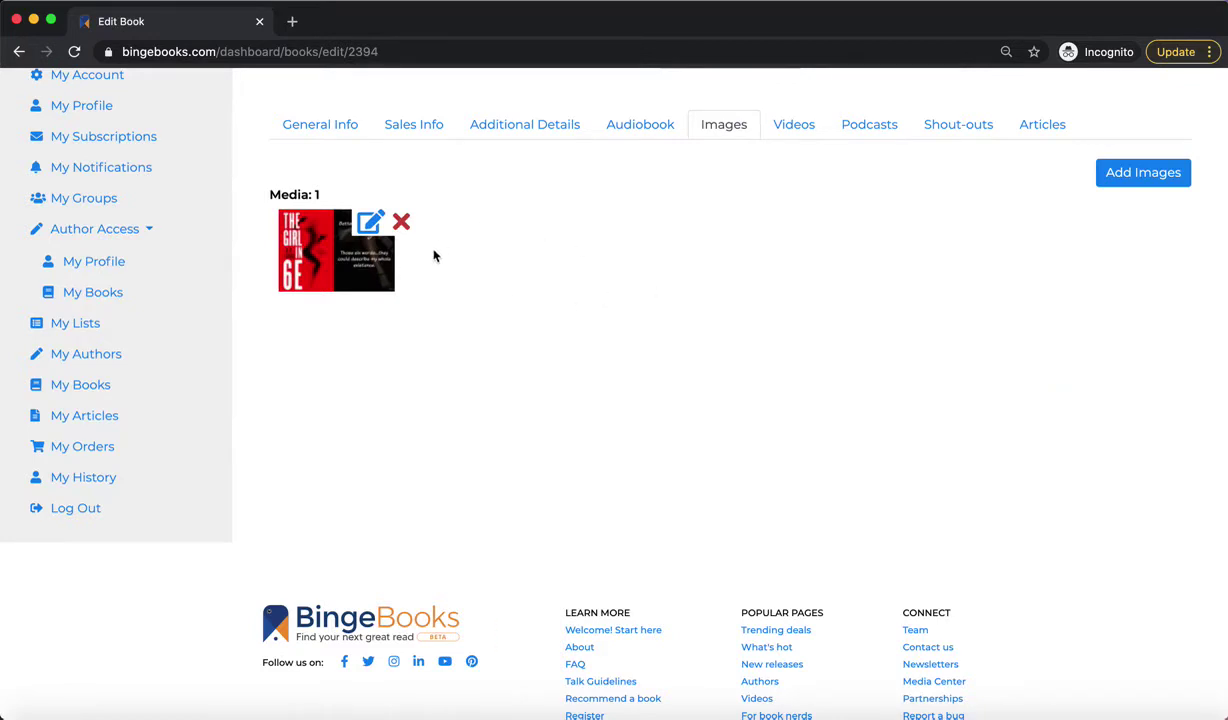
{"action": "left_click", "coordinate": [795, 125]}
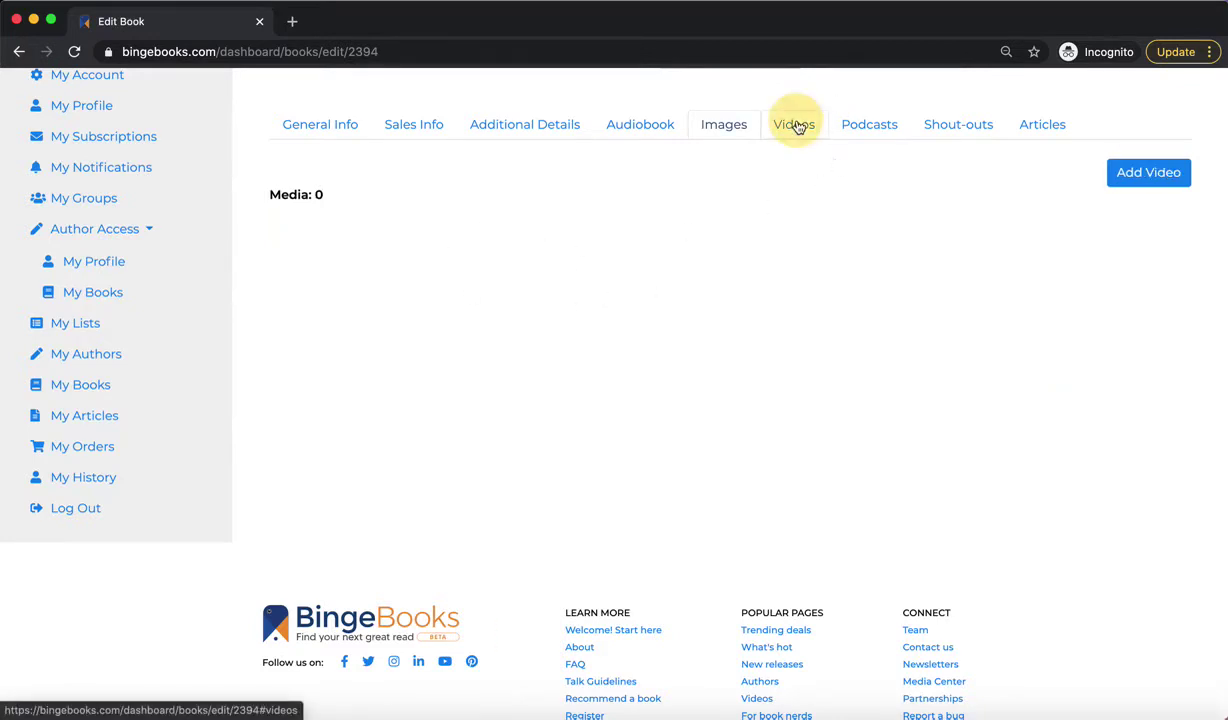
{"action": "left_click", "coordinate": [1141, 174]}
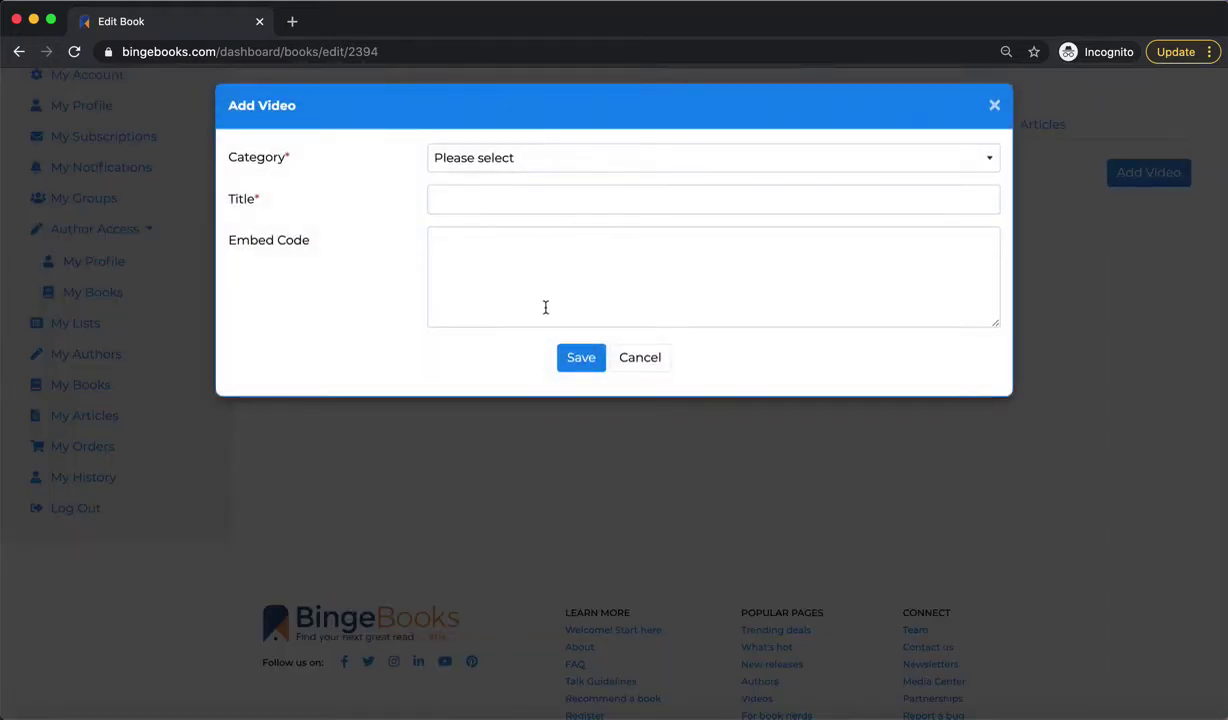
{"action": "left_click", "coordinate": [645, 359]}
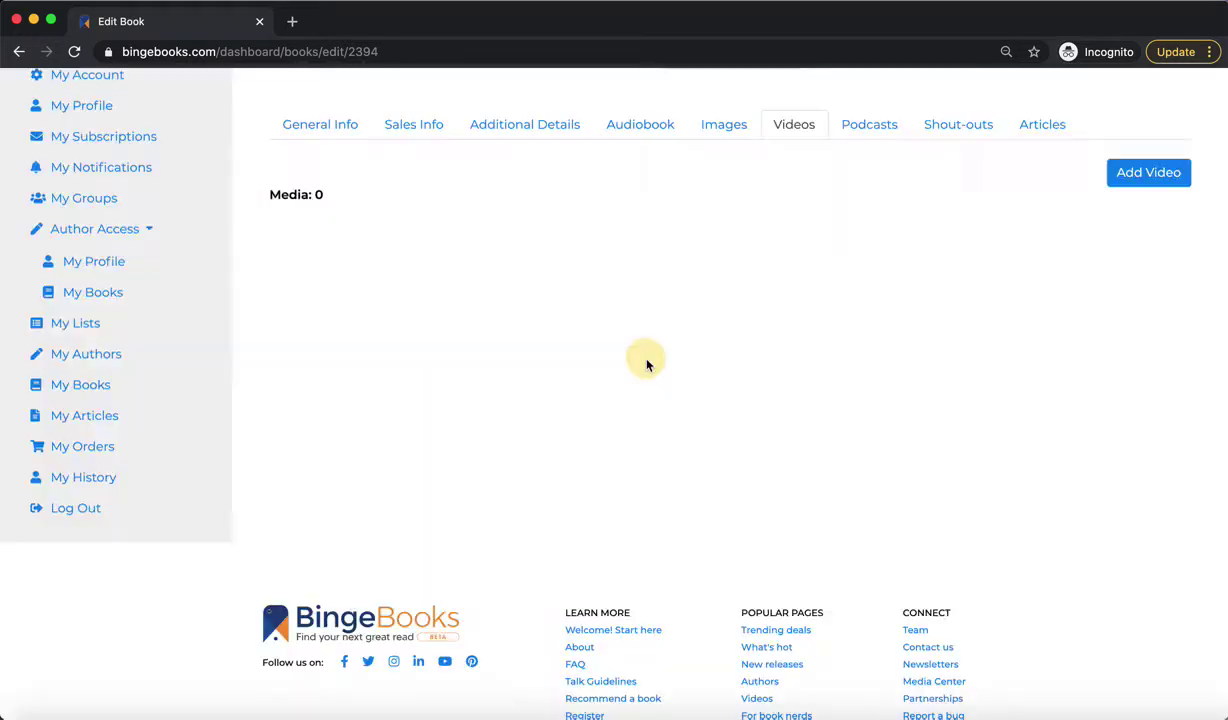
{"action": "left_click", "coordinate": [870, 127]}
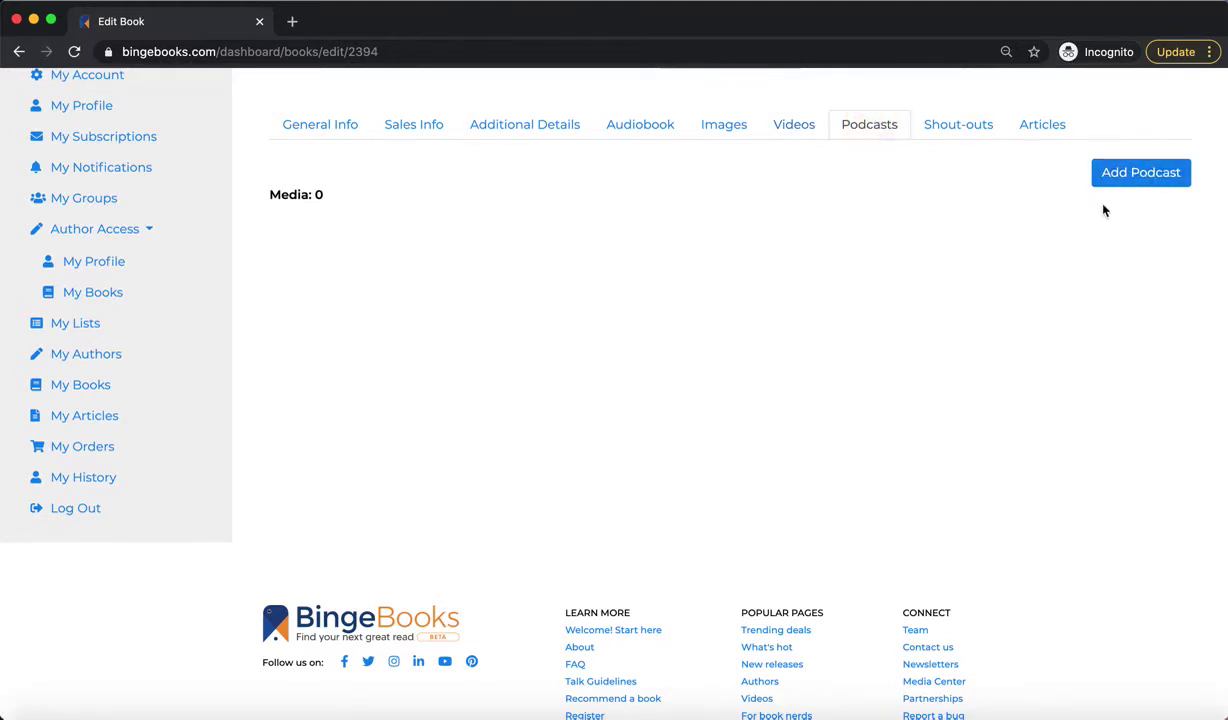
{"action": "left_click", "coordinate": [963, 128]}
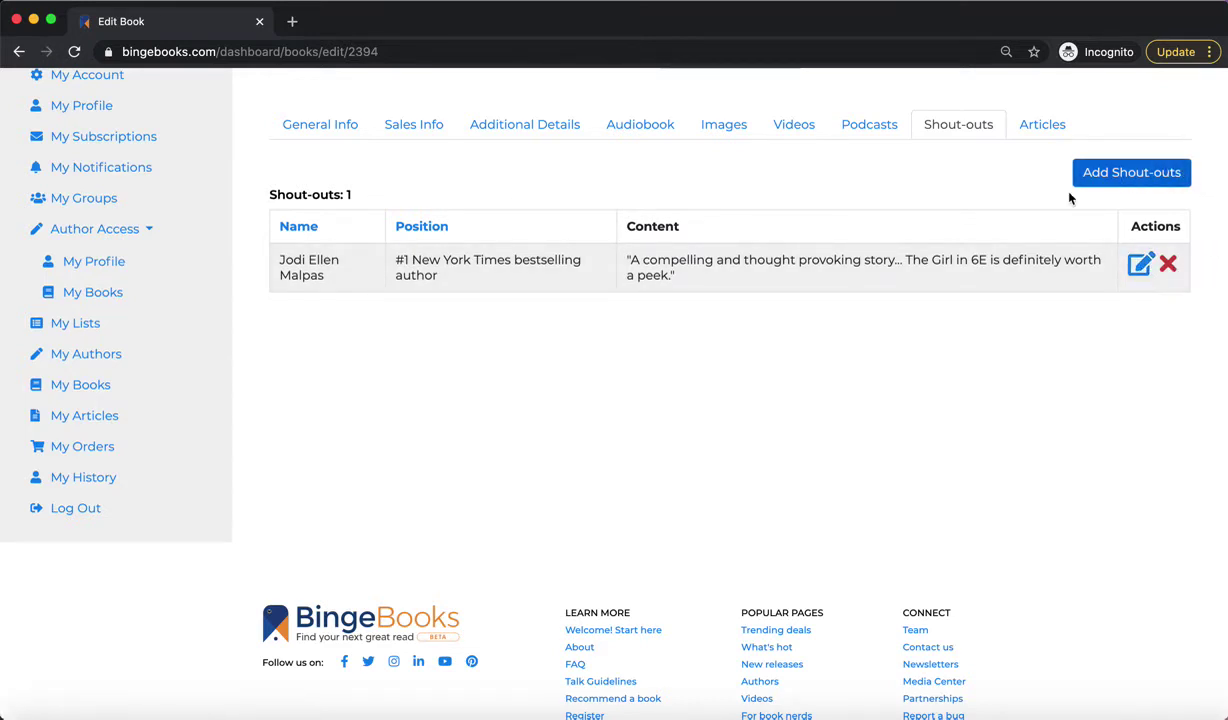
{"action": "left_click", "coordinate": [1036, 130]}
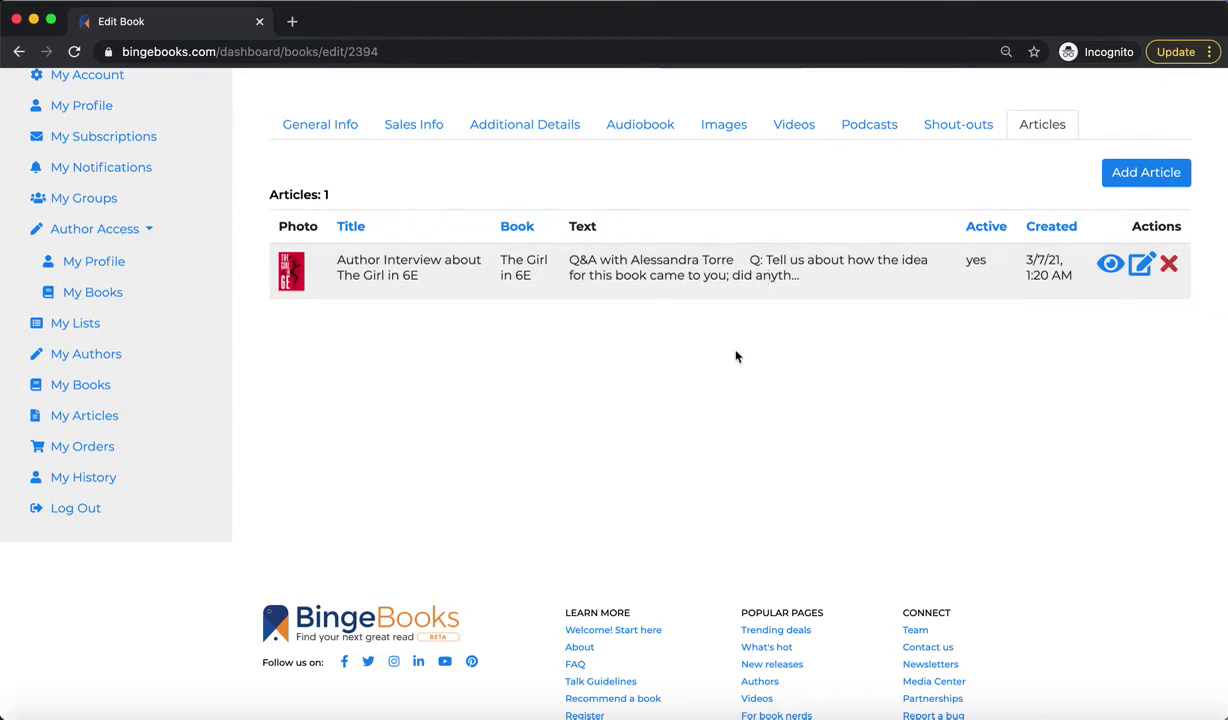
Preview the public page of The Girl in 6E from its general information and examine the book's listing.
{"action": "scroll", "coordinate": [736, 356], "scroll_direction": "up", "scroll_amount": 3}
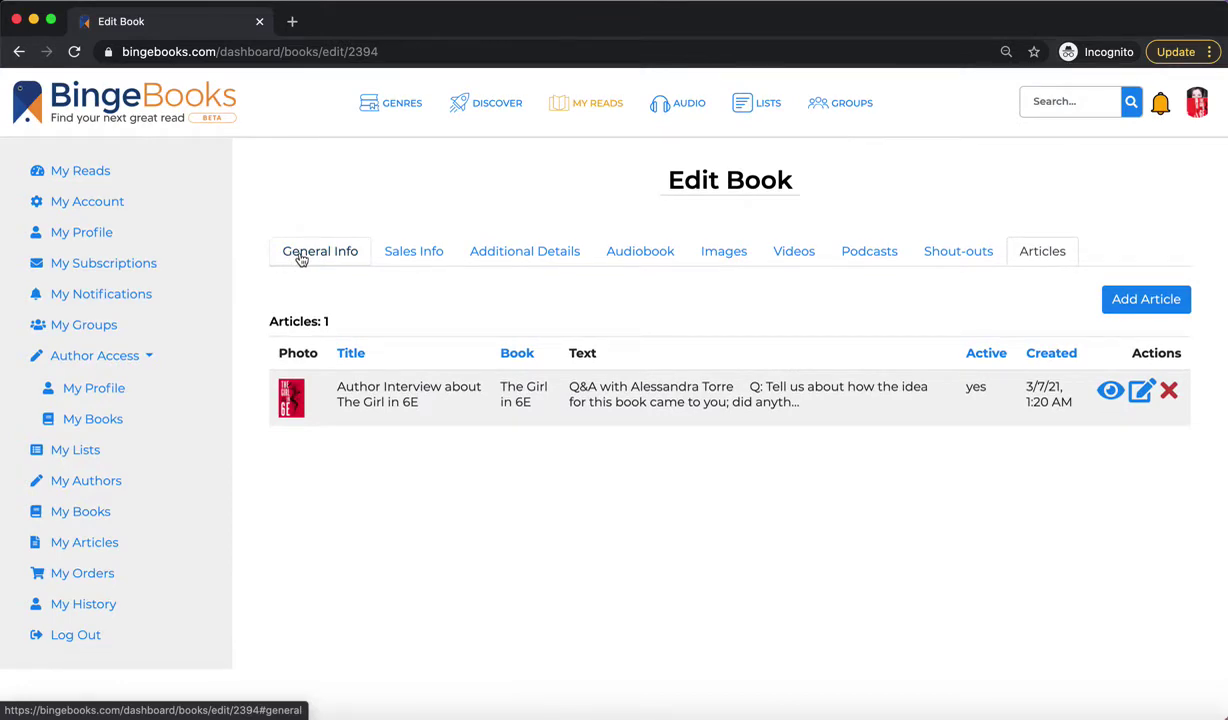
{"action": "left_click", "coordinate": [301, 258]}
{"action": "scroll", "coordinate": [560, 393], "scroll_direction": "down", "scroll_amount": 2}
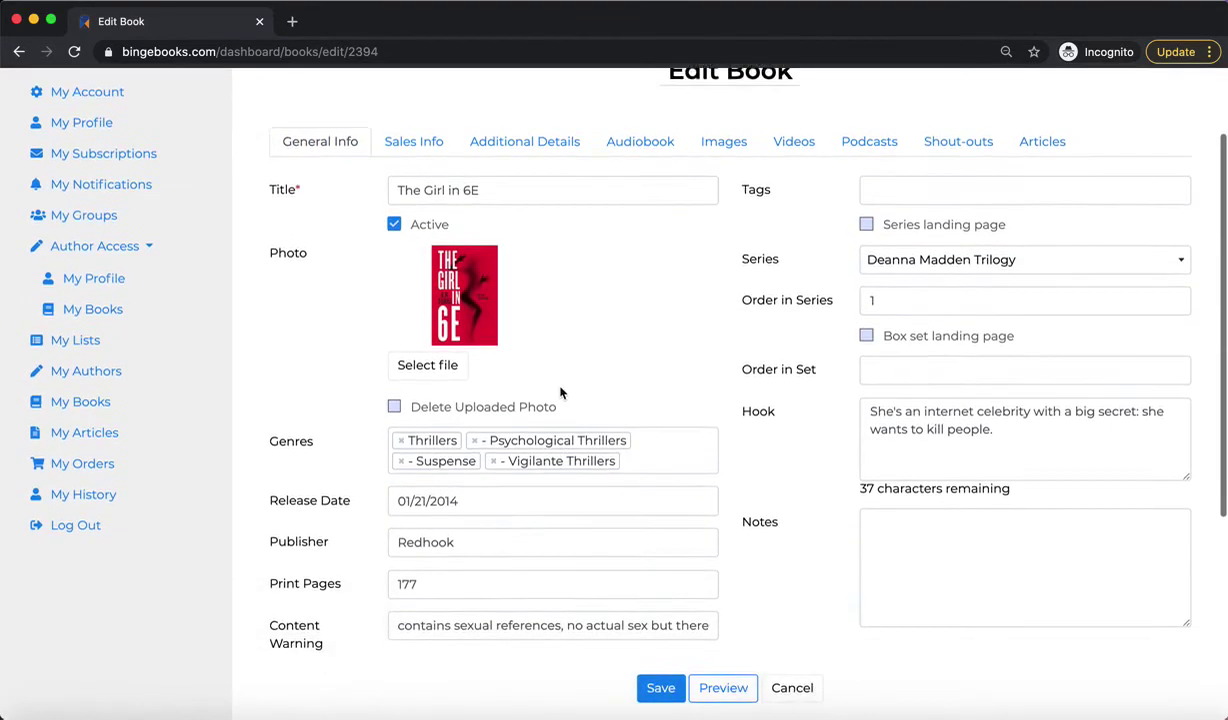
{"action": "scroll", "coordinate": [560, 393], "scroll_direction": "down", "scroll_amount": 1}
{"action": "left_click", "coordinate": [719, 639]}
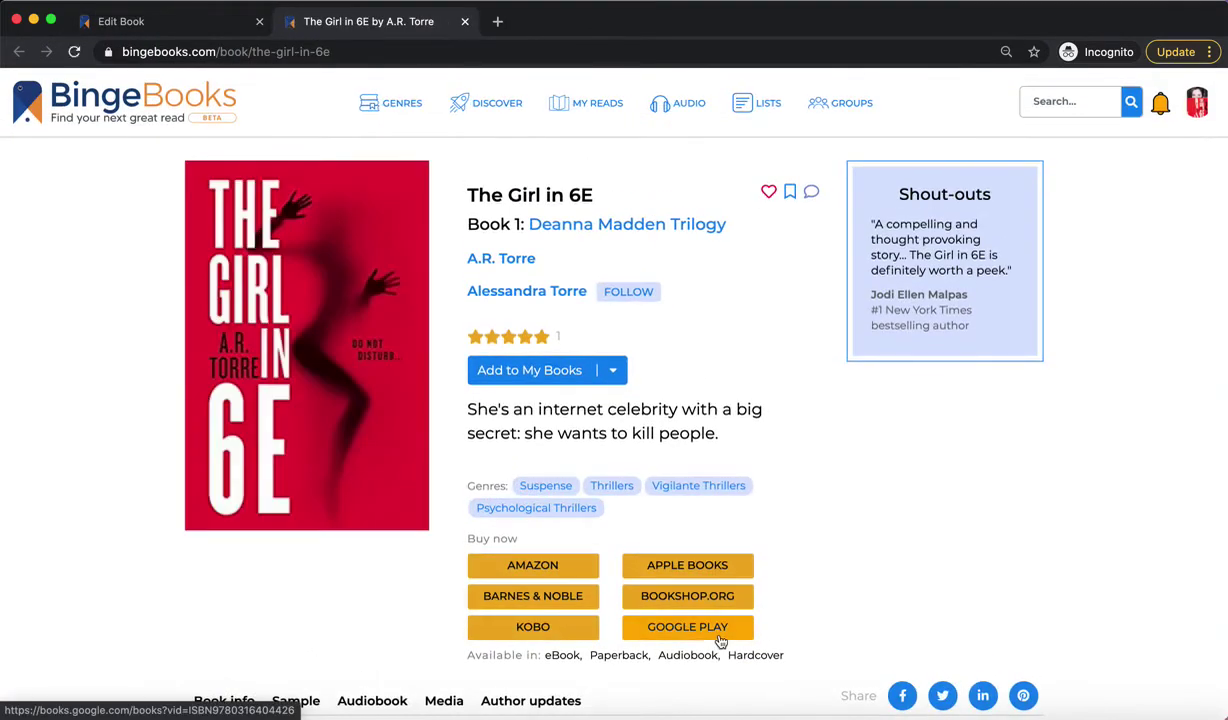
{"action": "scroll", "coordinate": [742, 490], "scroll_direction": "down", "scroll_amount": 2}
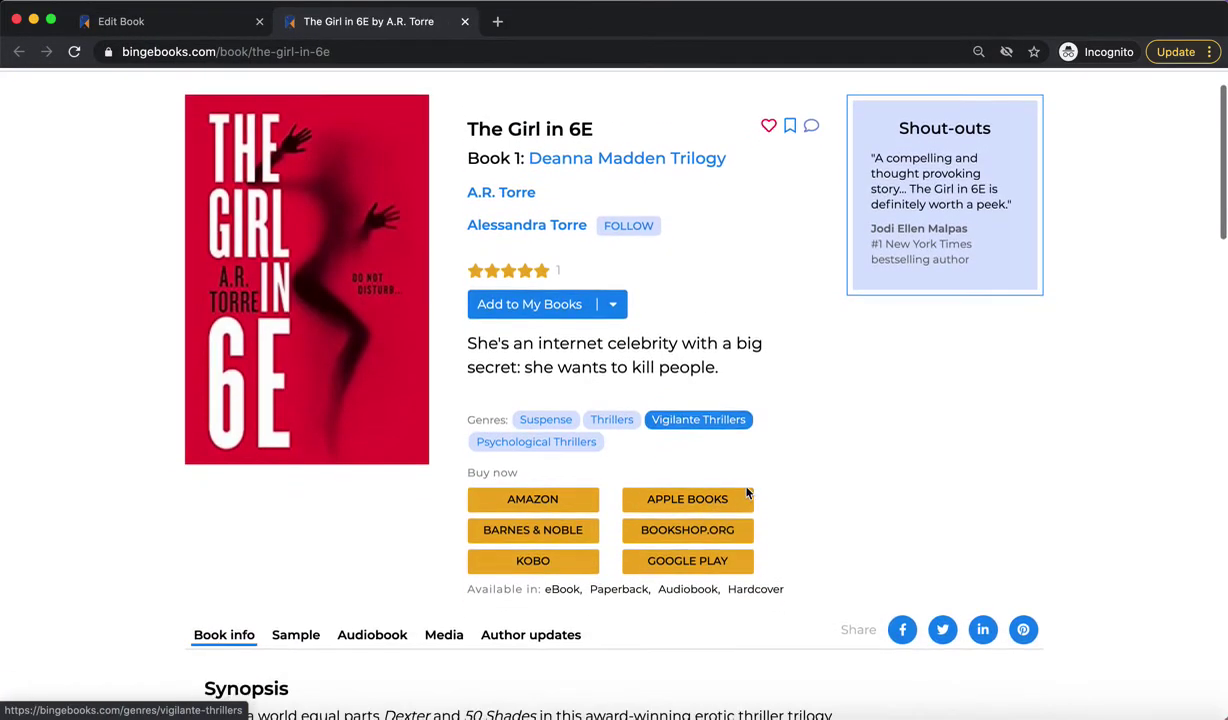
Examine the top of the public page for The Girl in 6E, read through the book's sample to its end and close it.
{"action": "scroll", "coordinate": [746, 492], "scroll_direction": "down", "scroll_amount": 2}
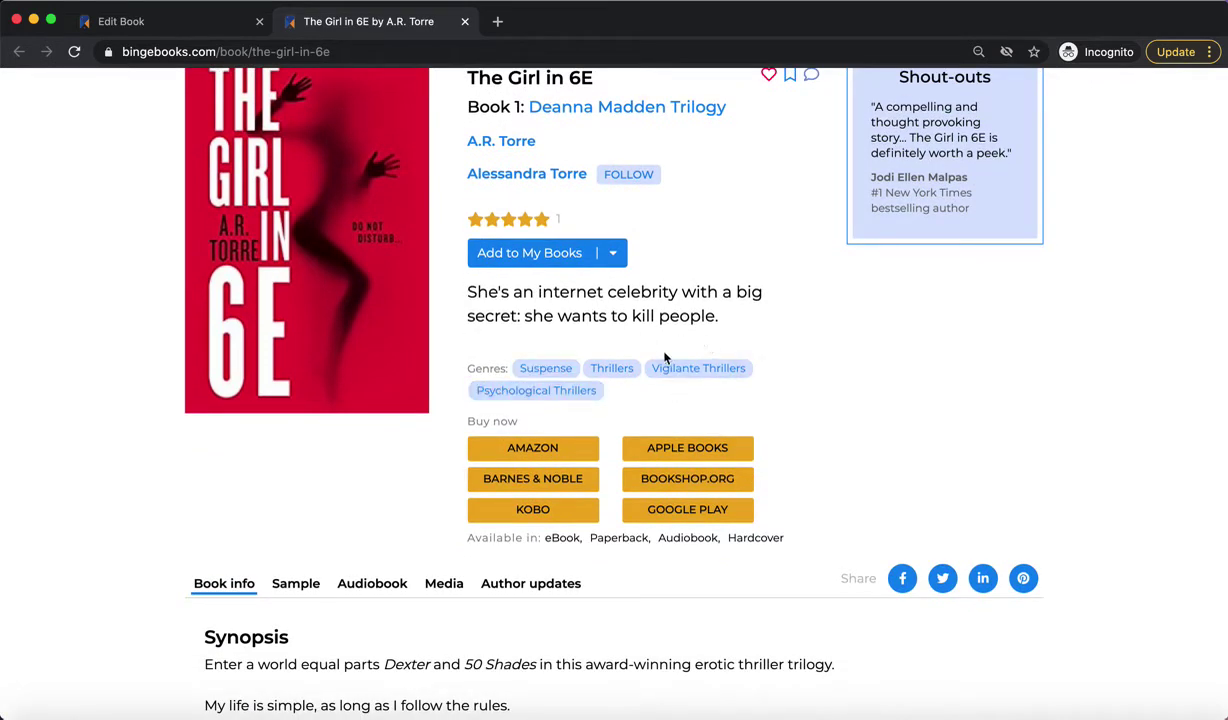
{"action": "scroll", "coordinate": [863, 405], "scroll_direction": "up", "scroll_amount": 3}
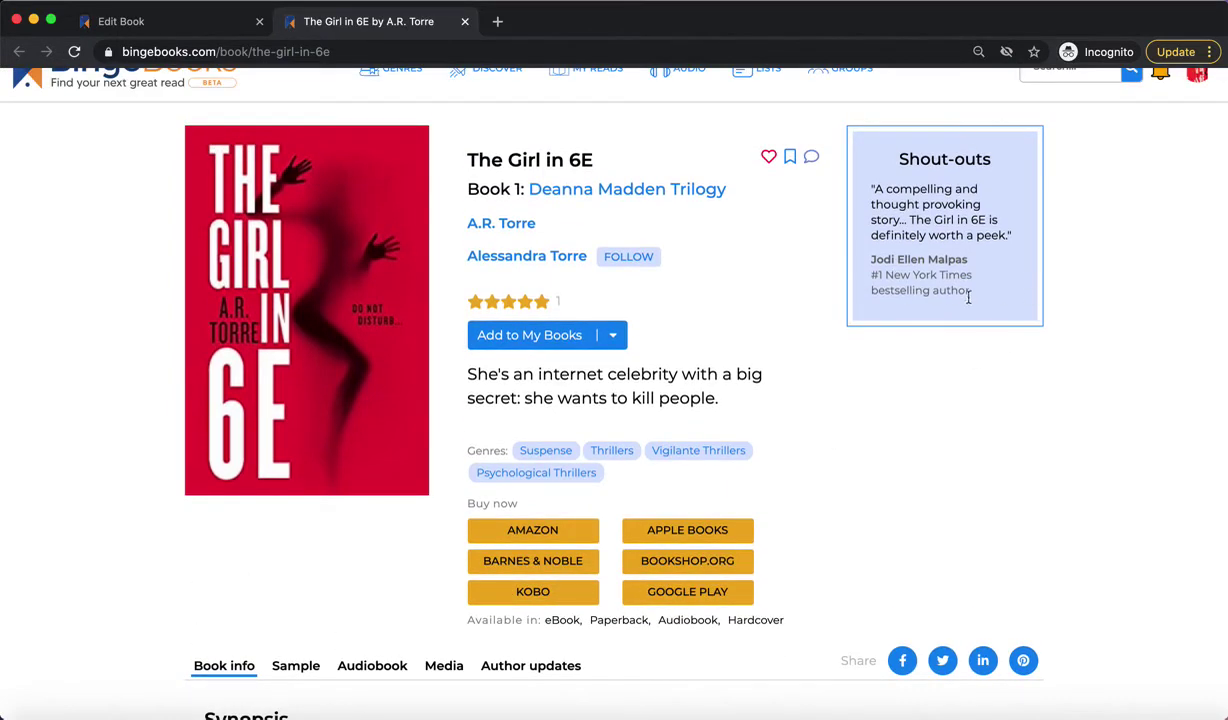
{"action": "scroll", "coordinate": [913, 460], "scroll_direction": "down", "scroll_amount": 5}
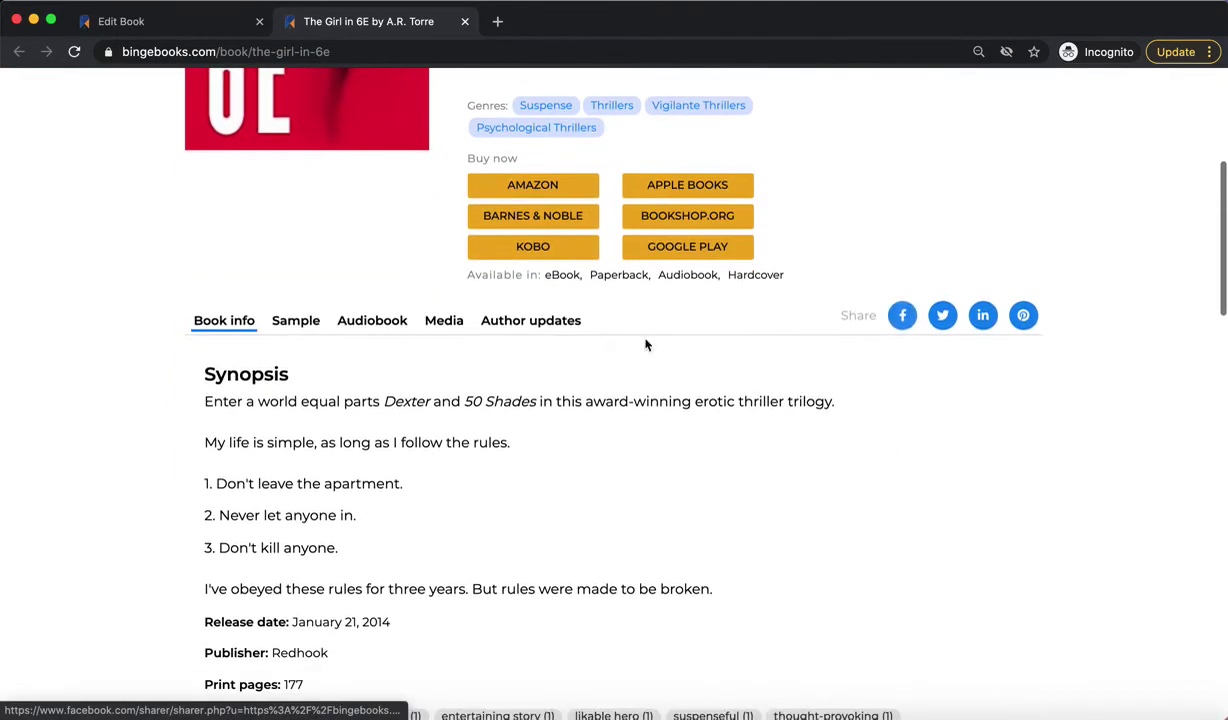
{"action": "left_click", "coordinate": [296, 320]}
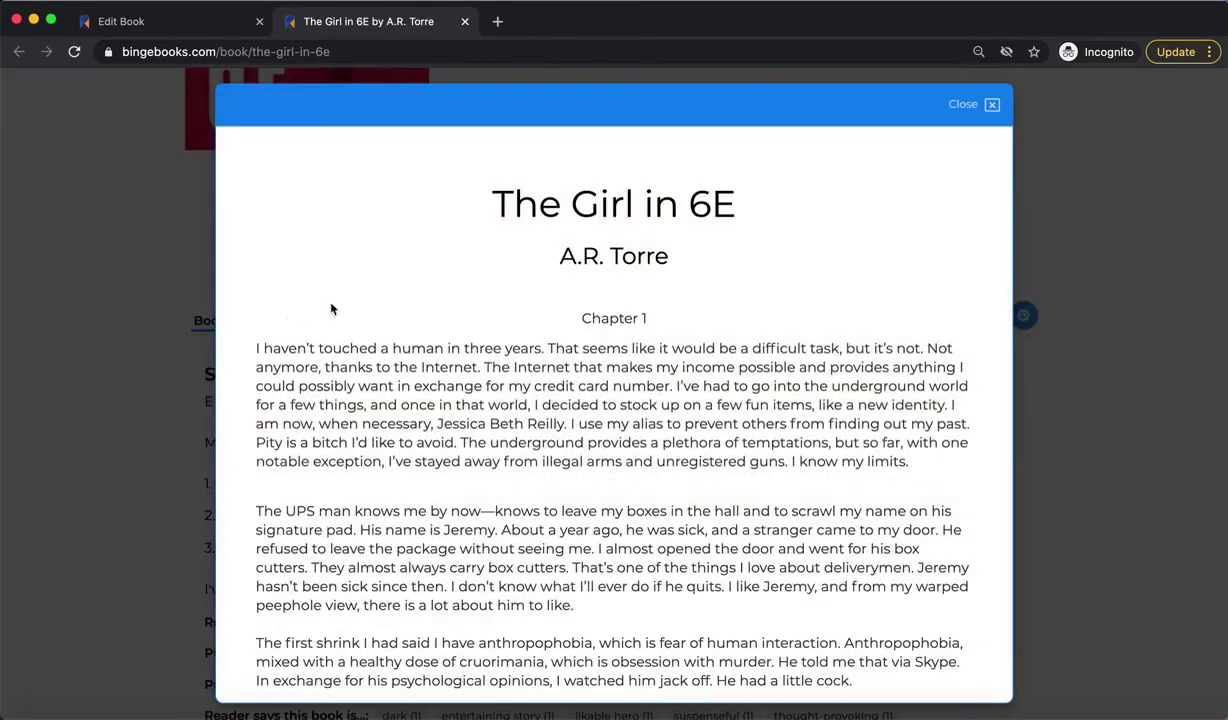
{"action": "scroll", "coordinate": [789, 625], "scroll_direction": "down", "scroll_amount": 20}
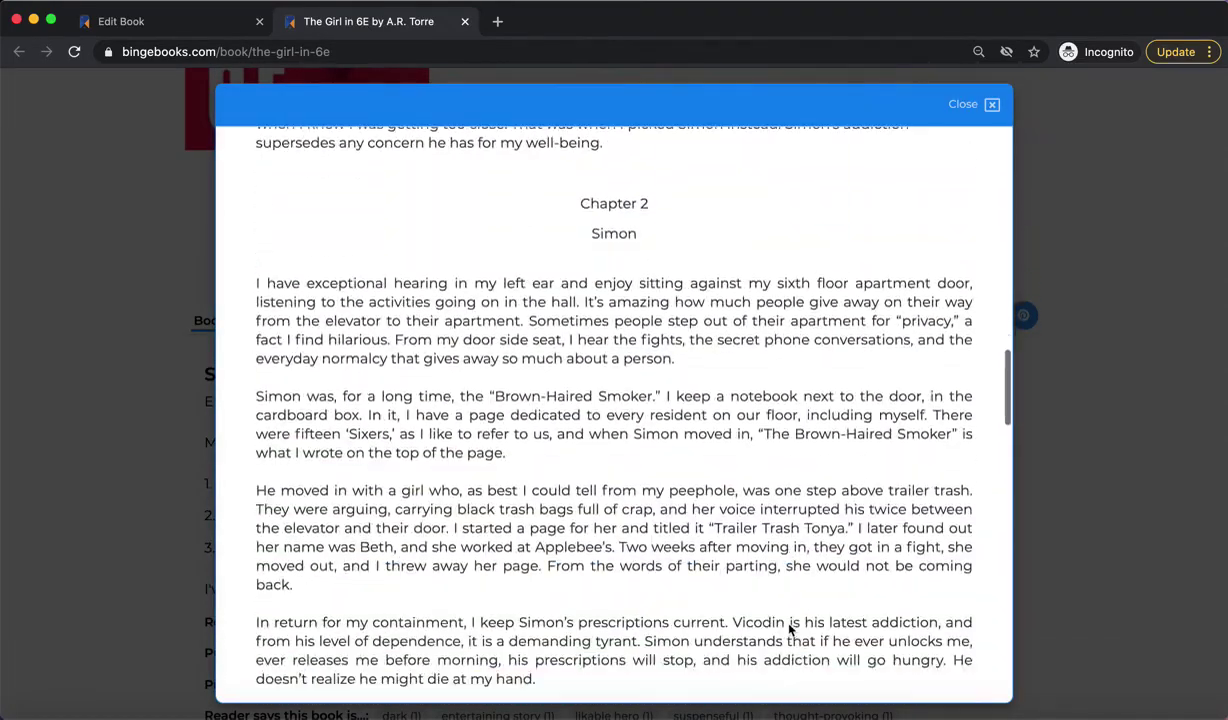
{"action": "scroll", "coordinate": [789, 628], "scroll_direction": "down", "scroll_amount": 20}
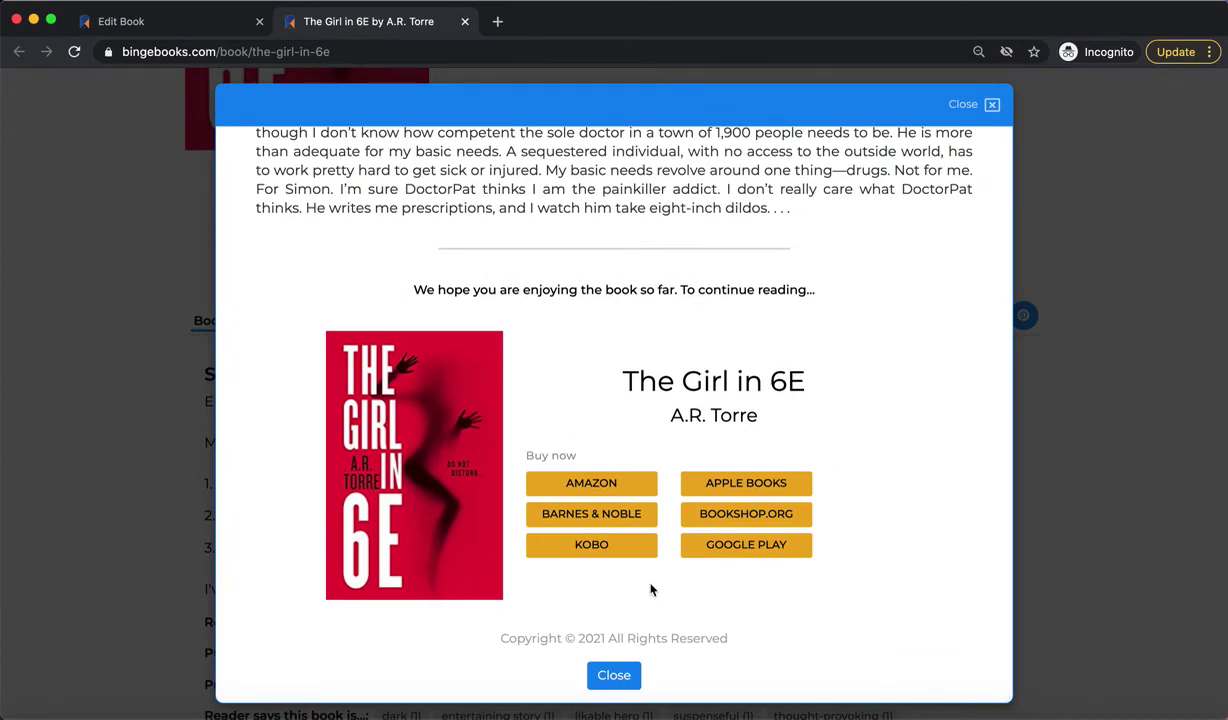
{"action": "left_click", "coordinate": [622, 676]}
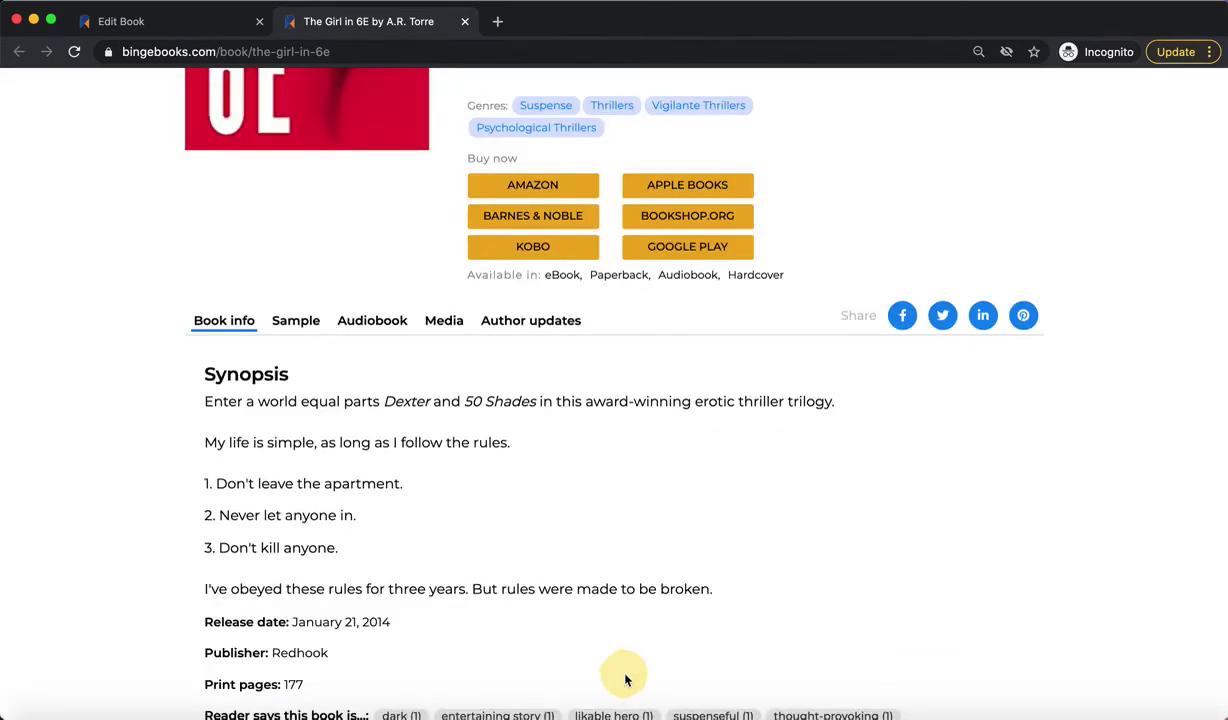
Examine the synopsis, publication details, reader tags, content advisory and reader buzz on the public page of The Girl in 6E.
{"action": "scroll", "coordinate": [625, 680], "scroll_direction": "down", "scroll_amount": 5}
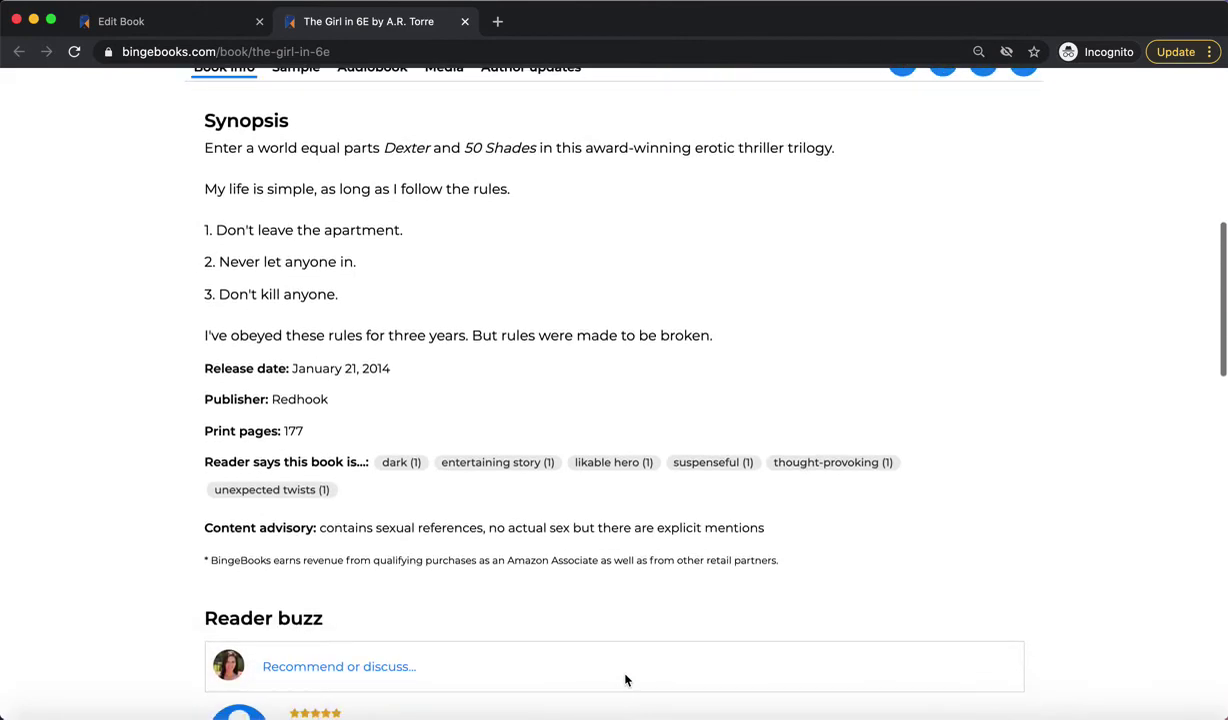
{"action": "scroll", "coordinate": [313, 450], "scroll_direction": "down", "scroll_amount": 2}
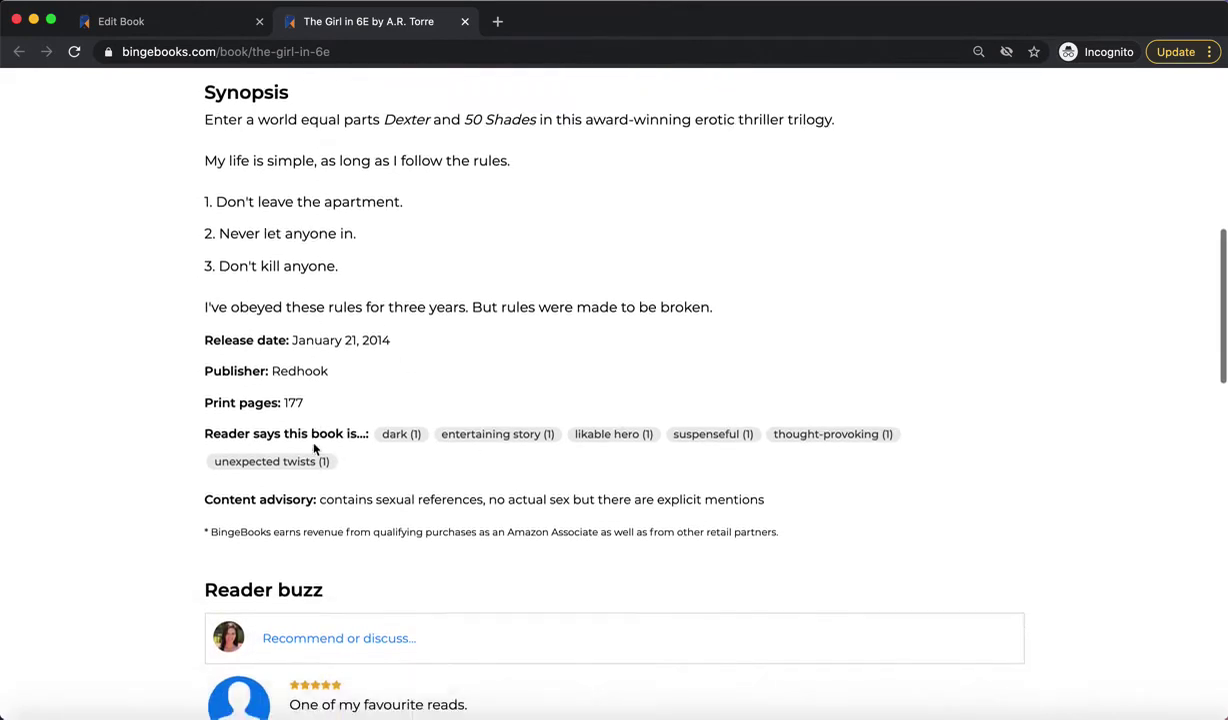
{"action": "scroll", "coordinate": [313, 450], "scroll_direction": "down", "scroll_amount": 4}
{"action": "scroll", "coordinate": [419, 625], "scroll_direction": "up", "scroll_amount": 5}
{"action": "scroll", "coordinate": [416, 546], "scroll_direction": "down", "scroll_amount": 3}
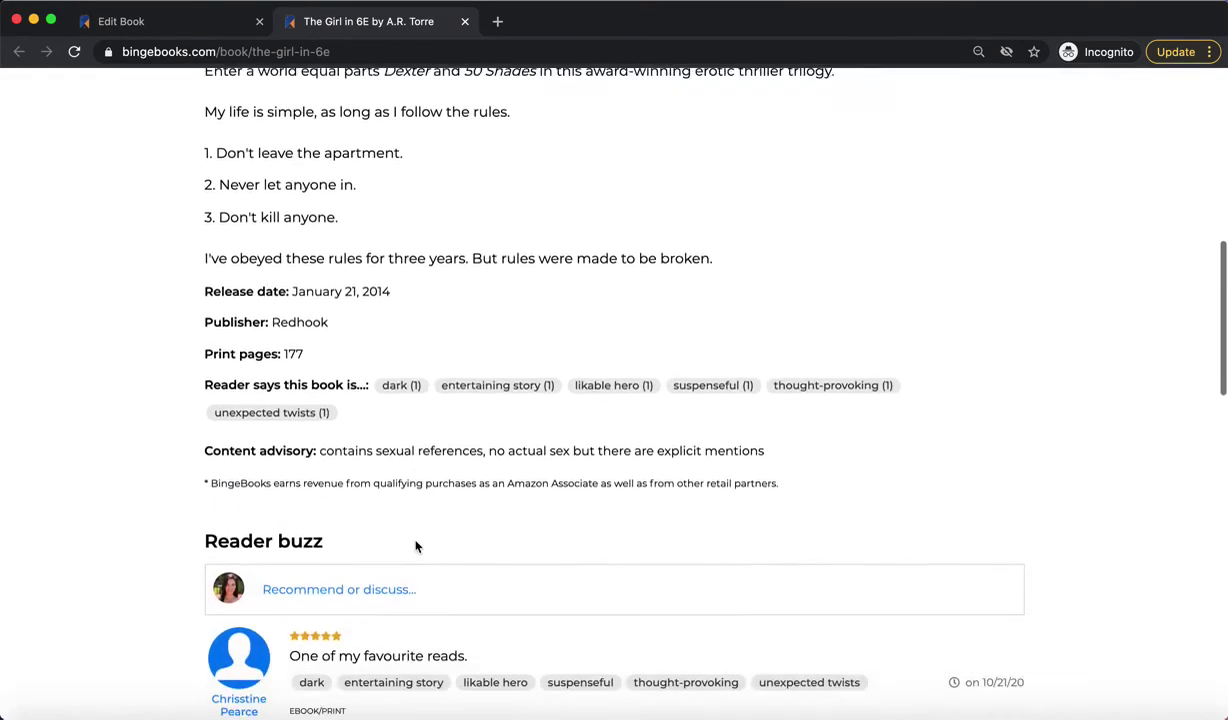
{"action": "scroll", "coordinate": [416, 546], "scroll_direction": "down", "scroll_amount": 3}
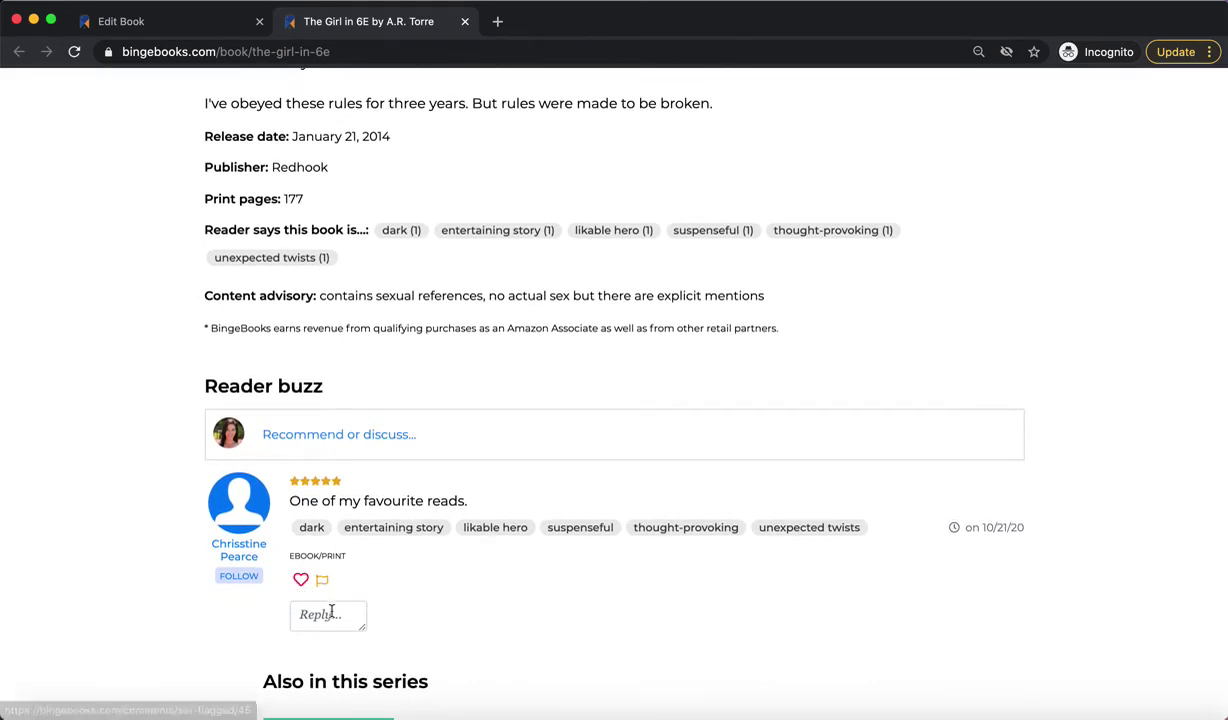
{"action": "scroll", "coordinate": [571, 418], "scroll_direction": "up", "scroll_amount": 6}
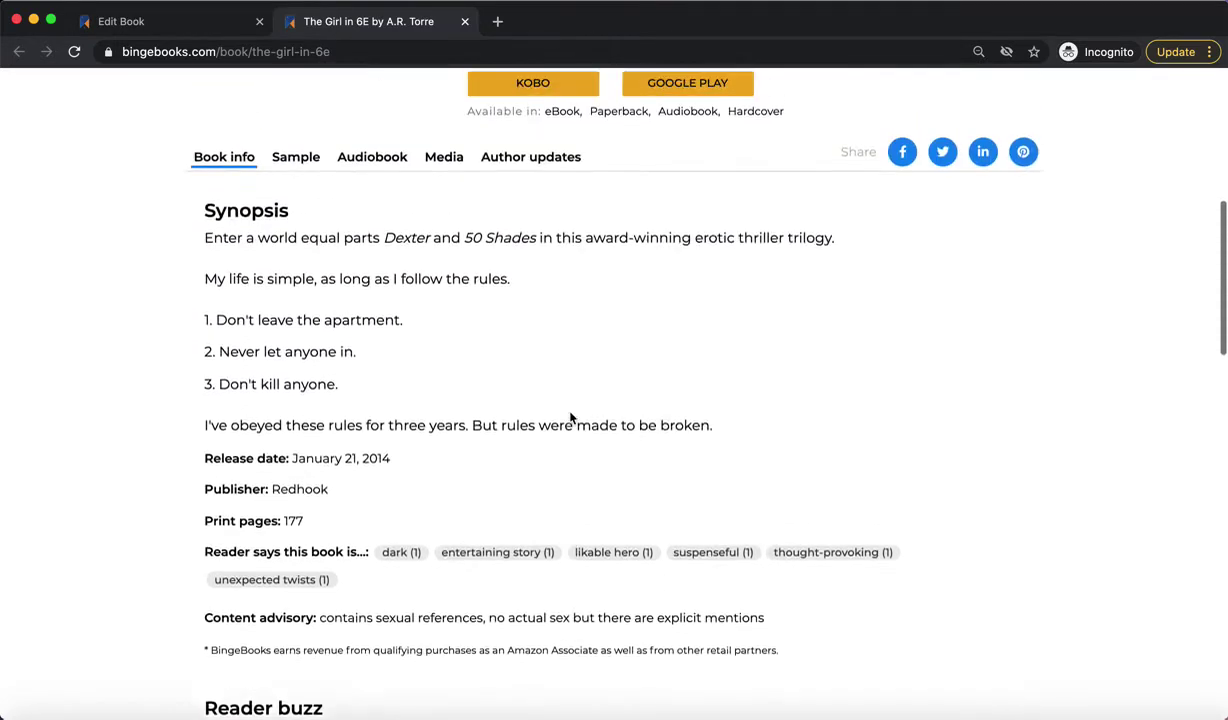
{"action": "scroll", "coordinate": [571, 418], "scroll_direction": "up", "scroll_amount": 8}
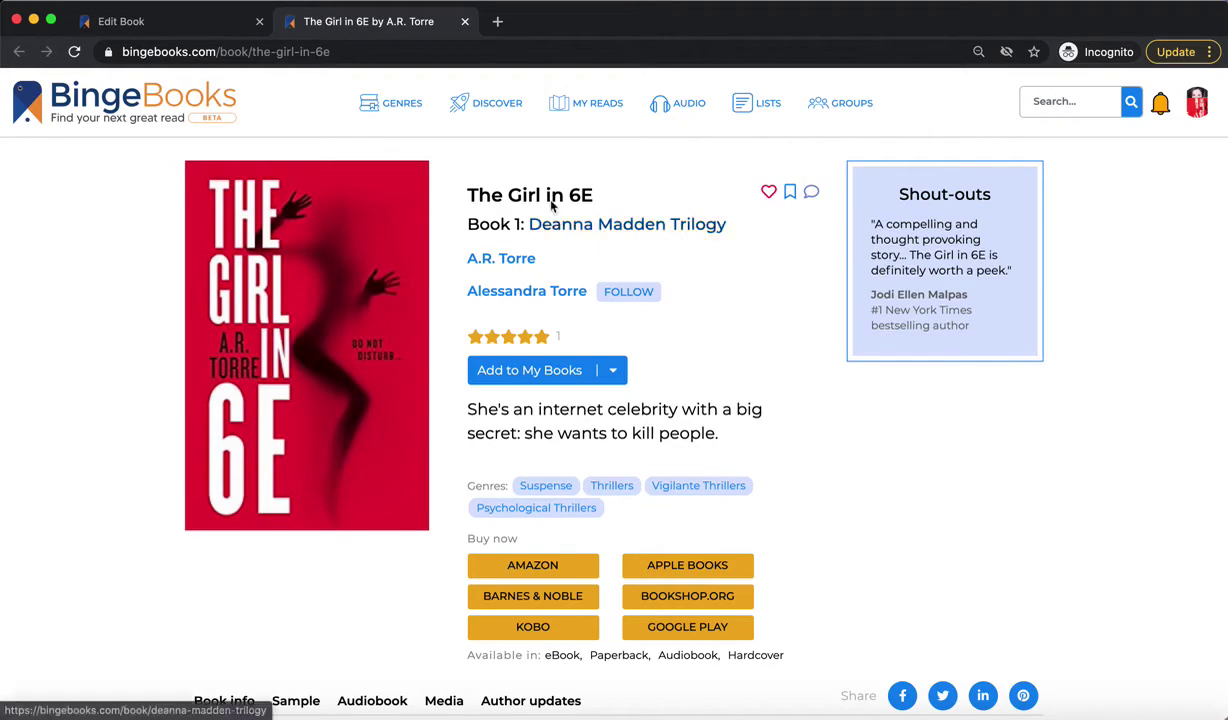
Go to the author's list of books and open the Deanna Madden Trilogy for editing.
{"action": "left_click", "coordinate": [587, 104]}
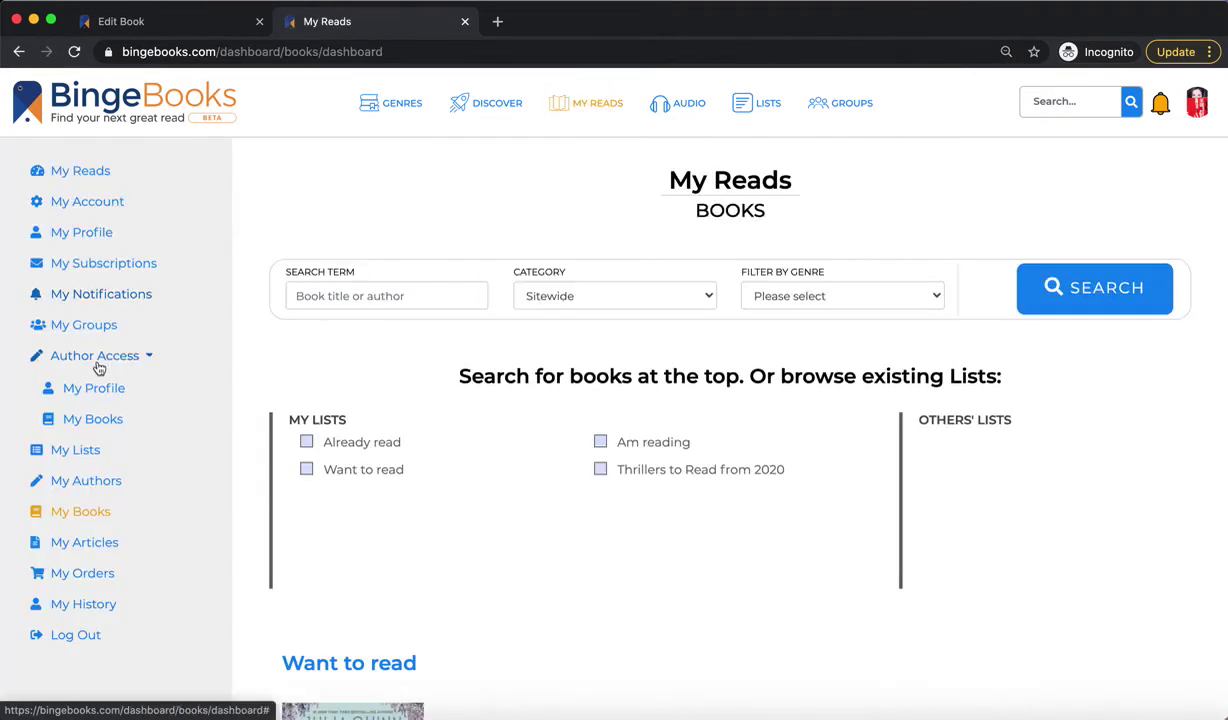
{"action": "left_click", "coordinate": [88, 420]}
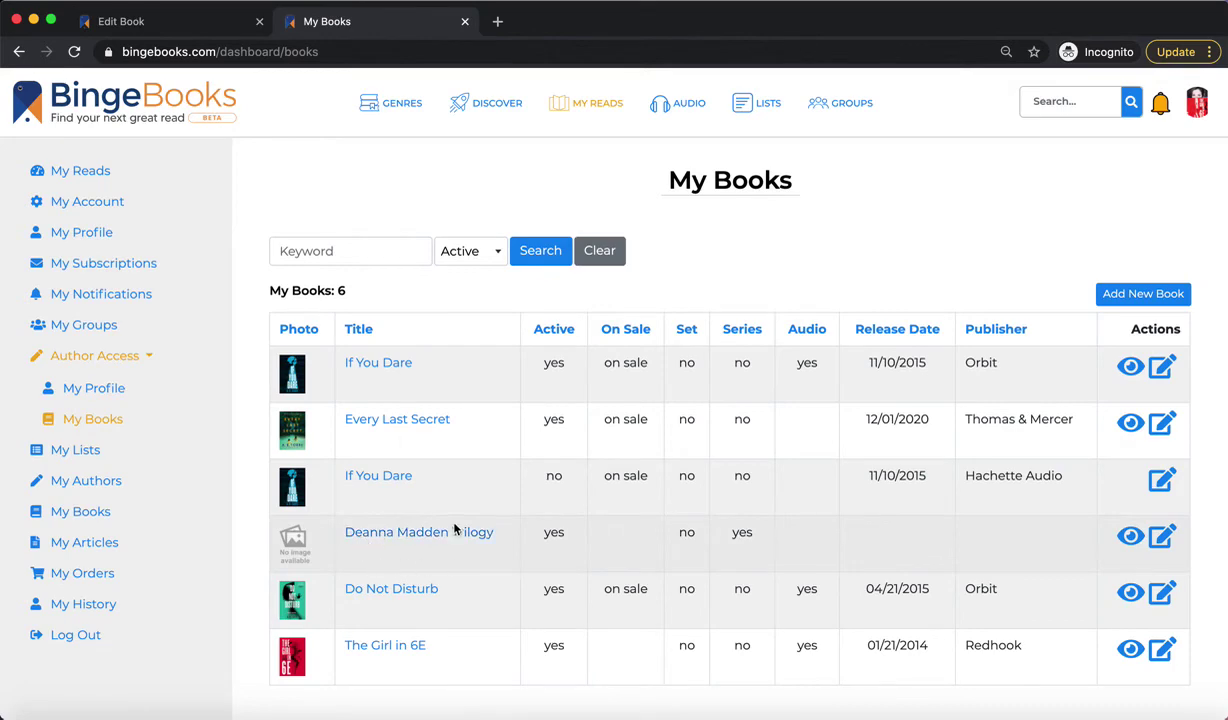
{"action": "left_click", "coordinate": [1162, 536]}
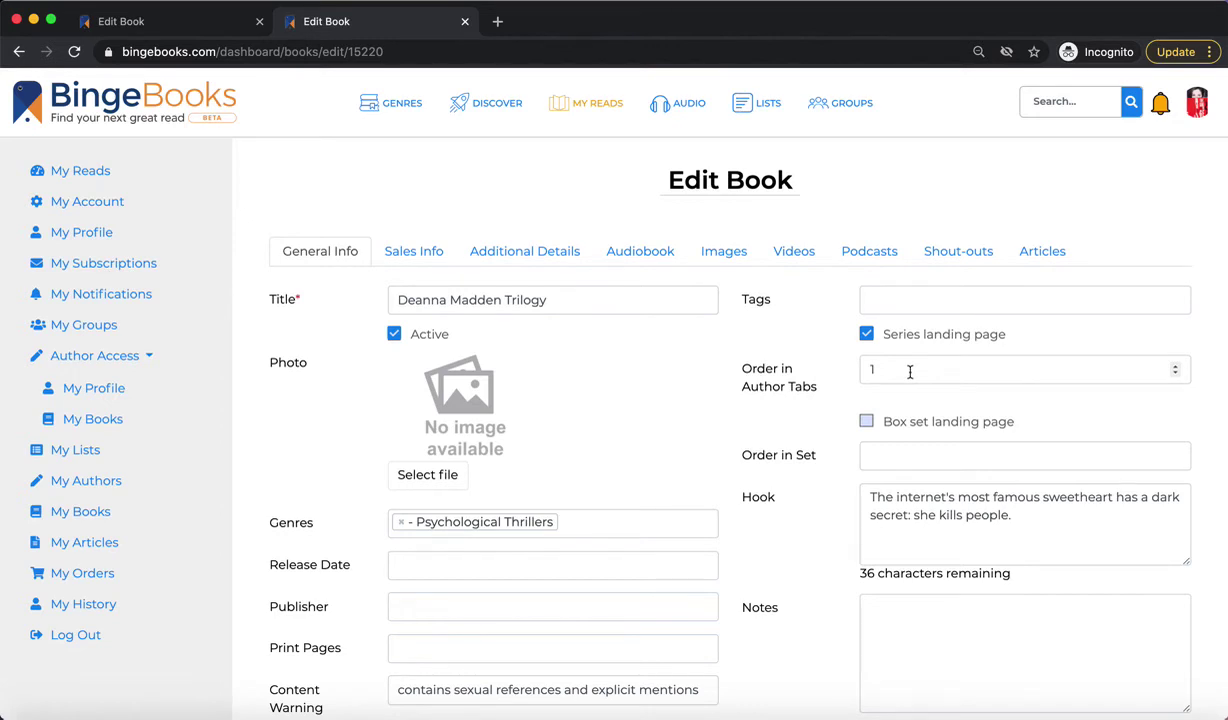
Review the trilogy's general info, including its series landing page setting, order in author tabs, genre, hook and content warning.
{"action": "double_click", "coordinate": [872, 368]}
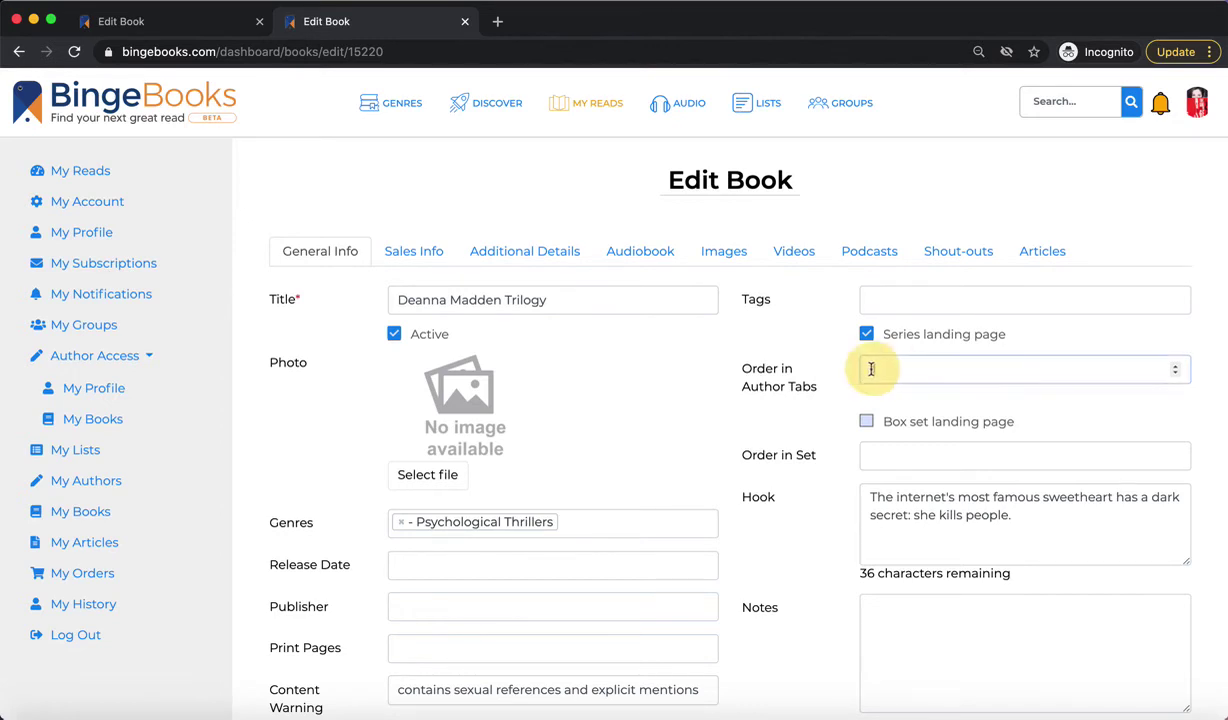
{"action": "left_click", "coordinate": [889, 371]}
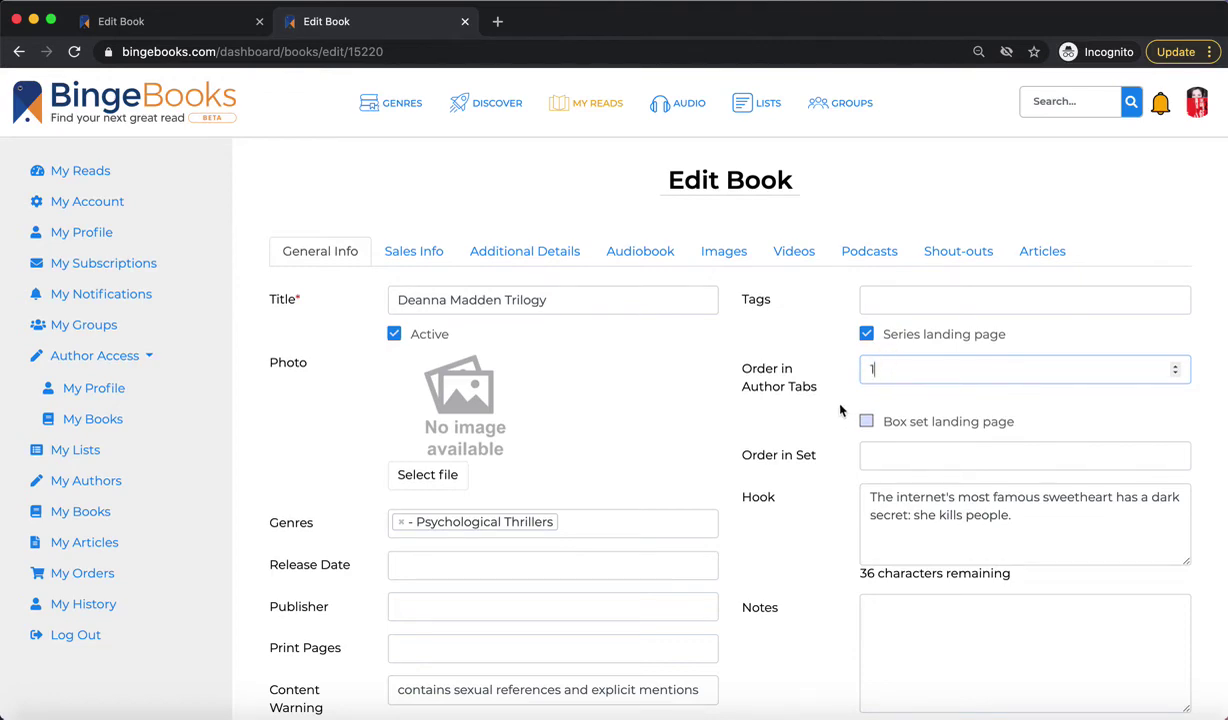
{"action": "scroll", "coordinate": [825, 496], "scroll_direction": "down", "scroll_amount": 3}
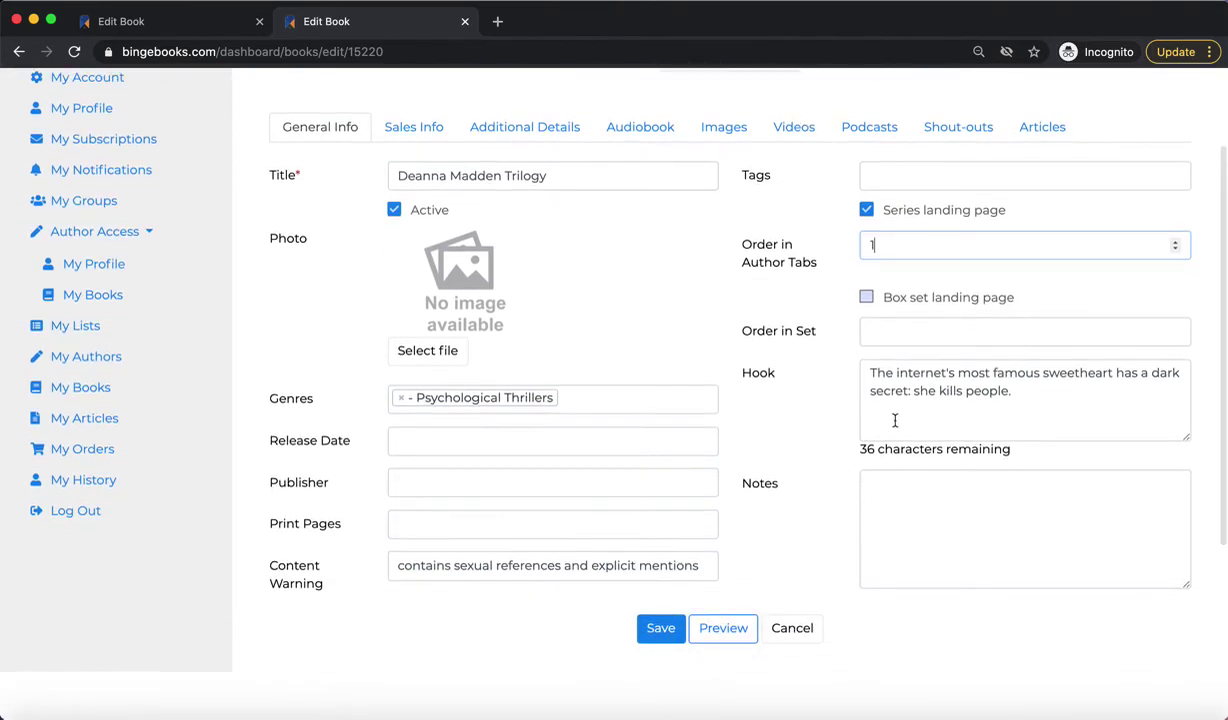
{"action": "scroll", "coordinate": [895, 420], "scroll_direction": "down", "scroll_amount": 2}
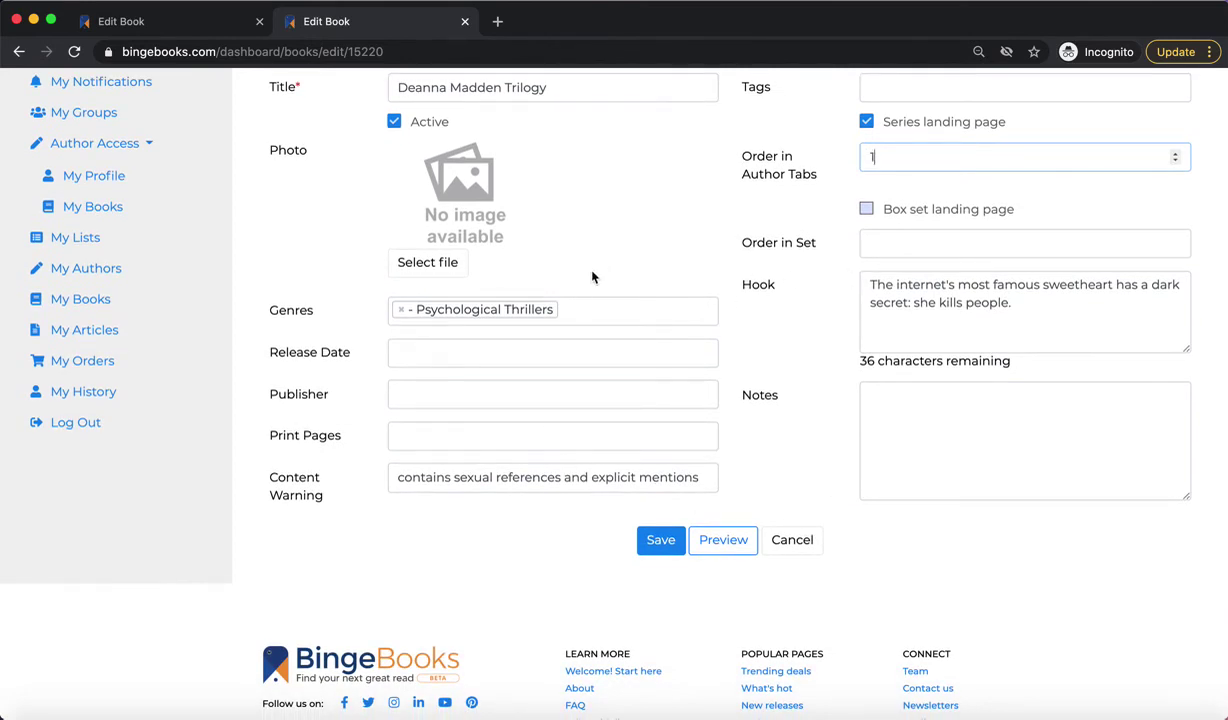
{"action": "scroll", "coordinate": [604, 265], "scroll_direction": "up", "scroll_amount": 4}
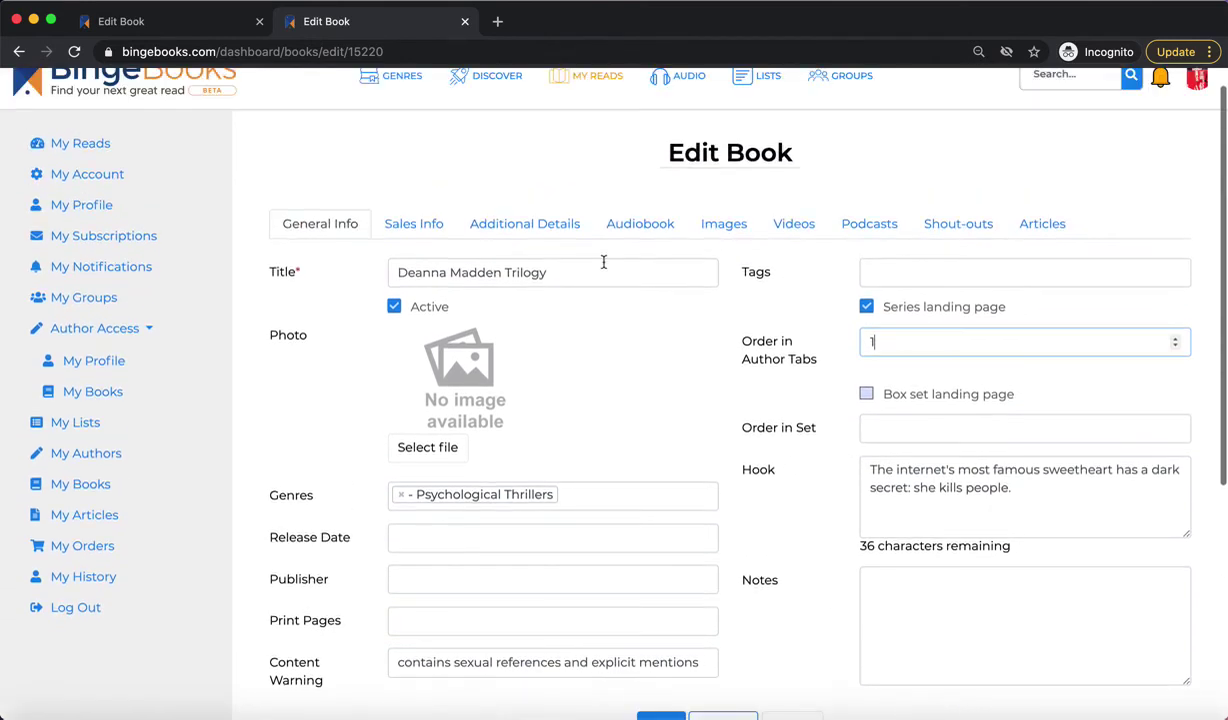
Review the trilogy's sales info, additional details and audiobook sections, saving the sales info and the audiobook section.
{"action": "left_click", "coordinate": [425, 229]}
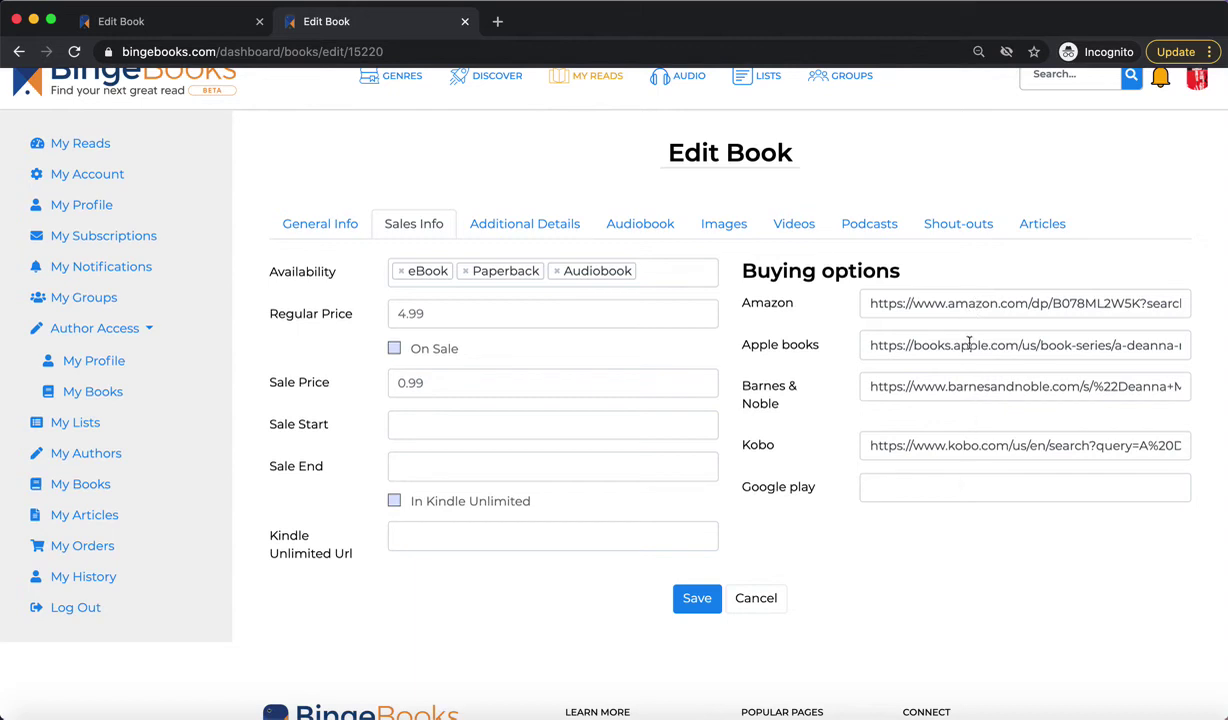
{"action": "left_click", "coordinate": [701, 595]}
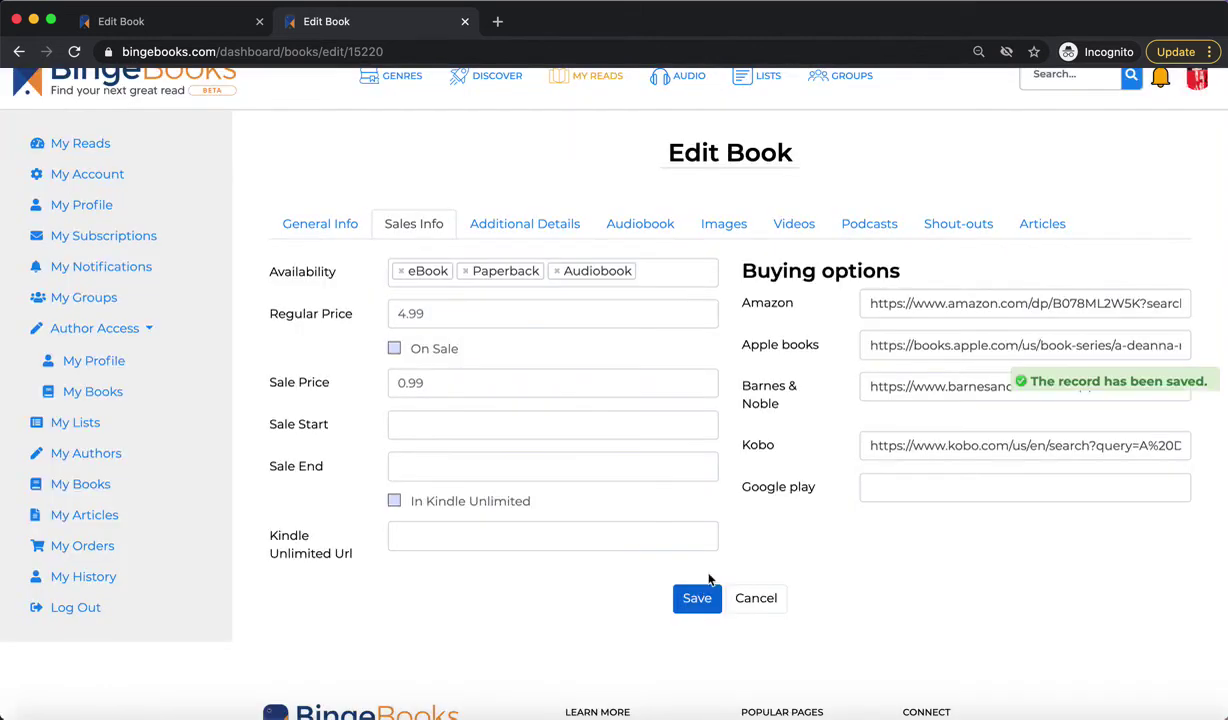
{"action": "left_click", "coordinate": [545, 230]}
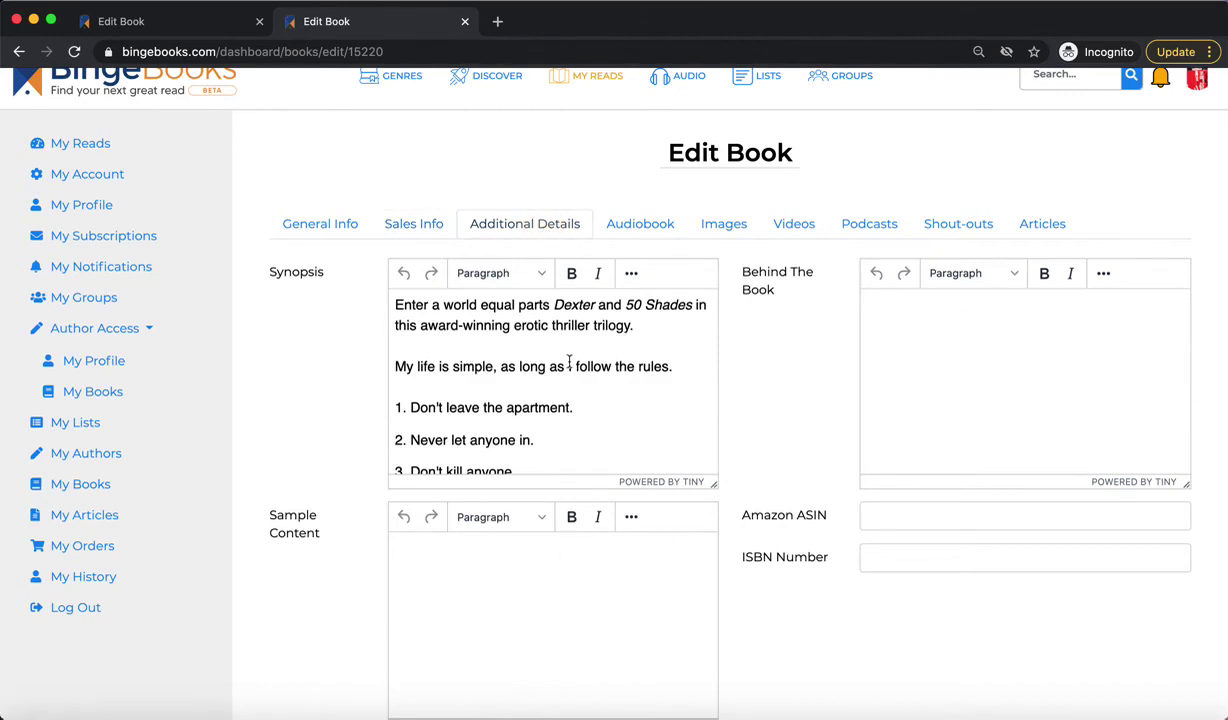
{"action": "left_click", "coordinate": [638, 230]}
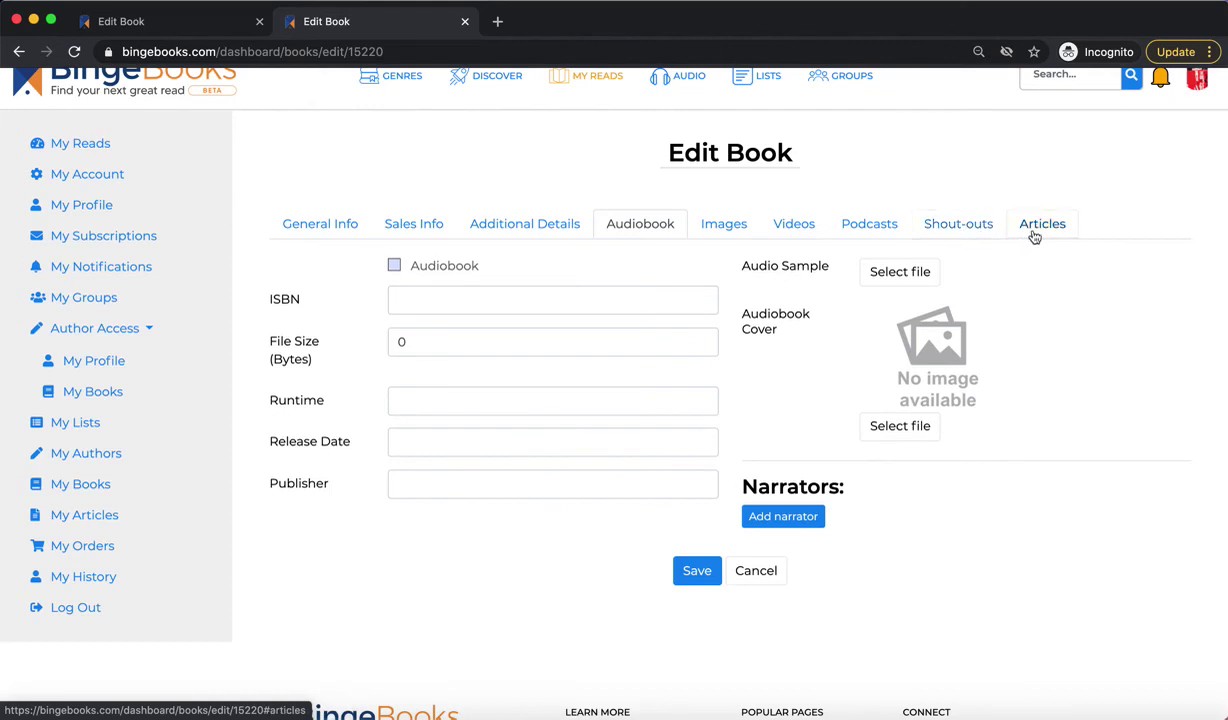
{"action": "left_click", "coordinate": [691, 572]}
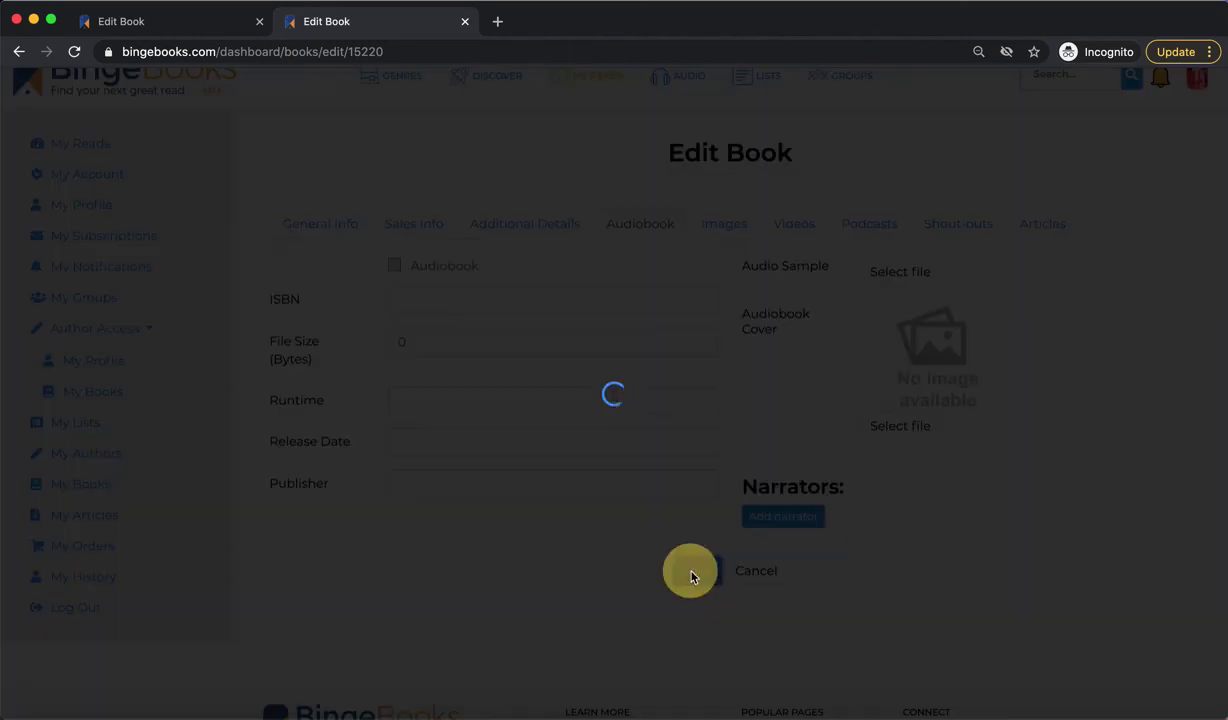